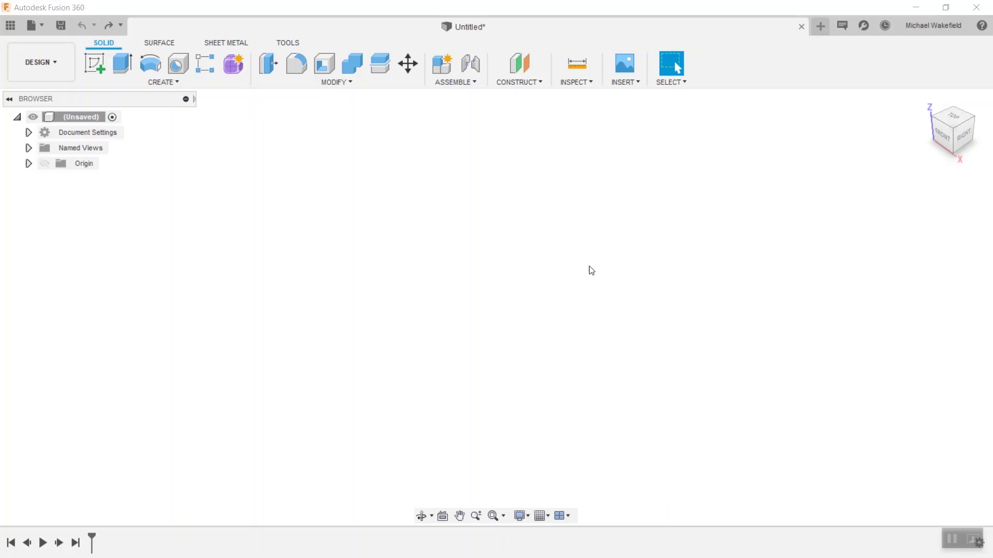
# Insert the image 950_dsr_size.jpg as a canvas on the XZ origin plane
pyautogui.click(626, 68)
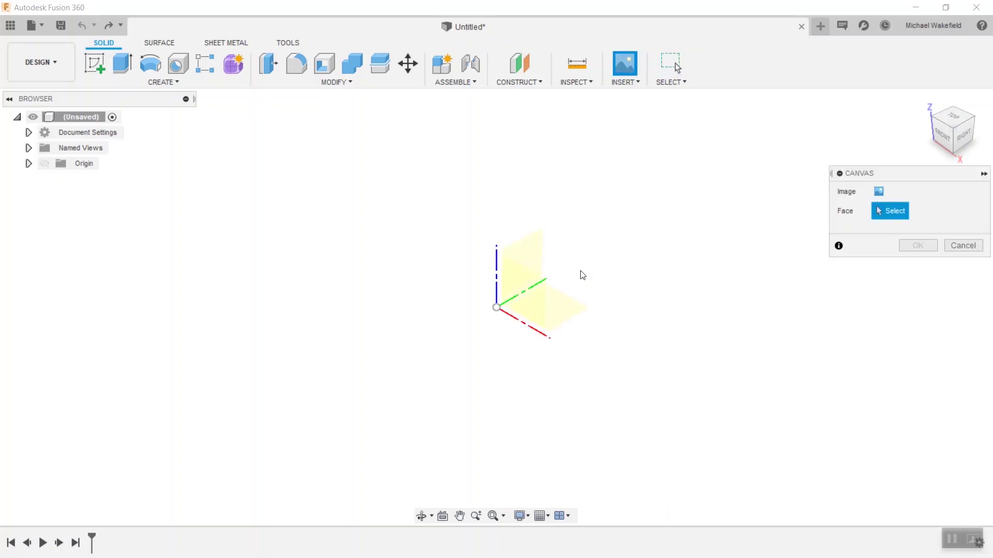
pyautogui.click(523, 288)
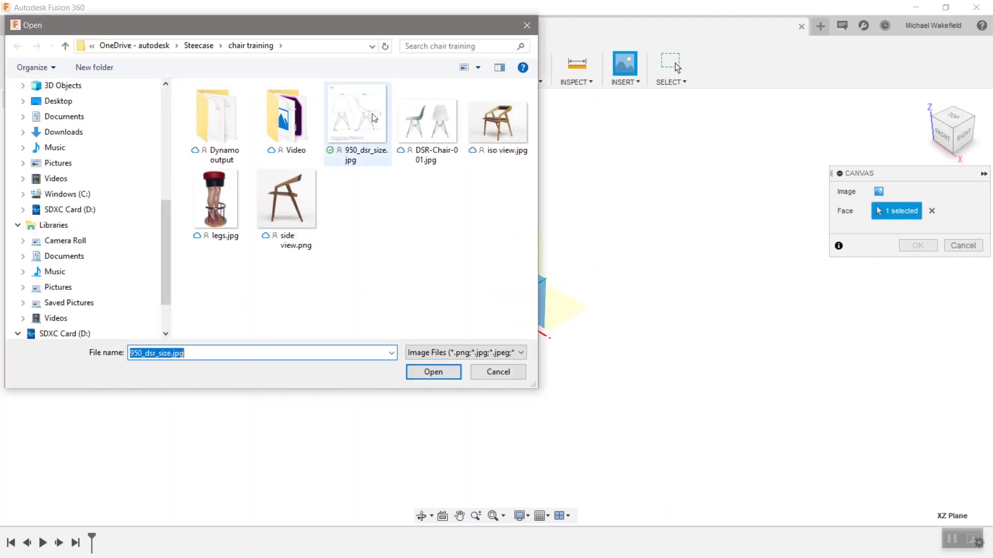
pyautogui.doubleClick(375, 114)
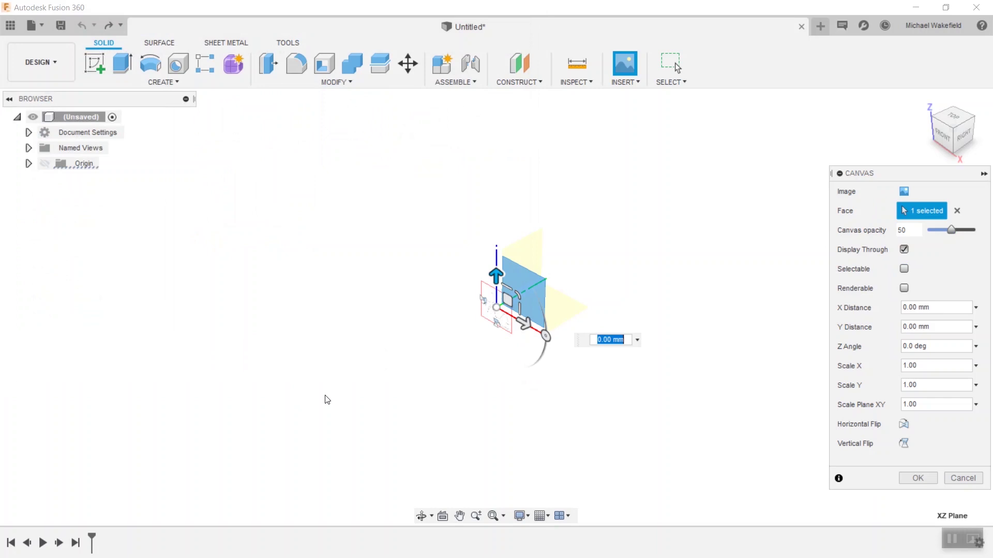
pyautogui.click(919, 479)
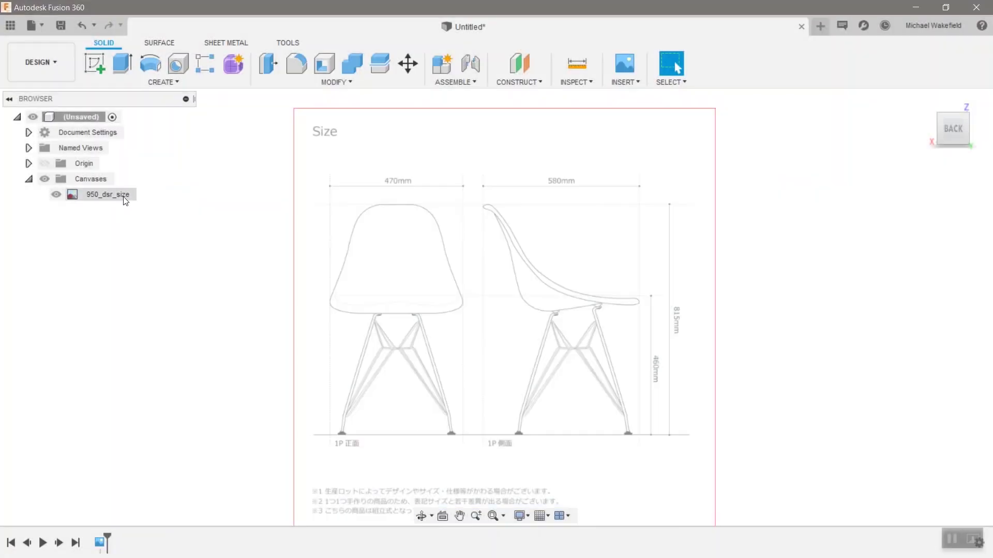
# Calibrate the 950_dsr_size canvas to 470 mm between the endpoints of the front view's width dimension, and fit the view
pyautogui.rightClick(126, 200)
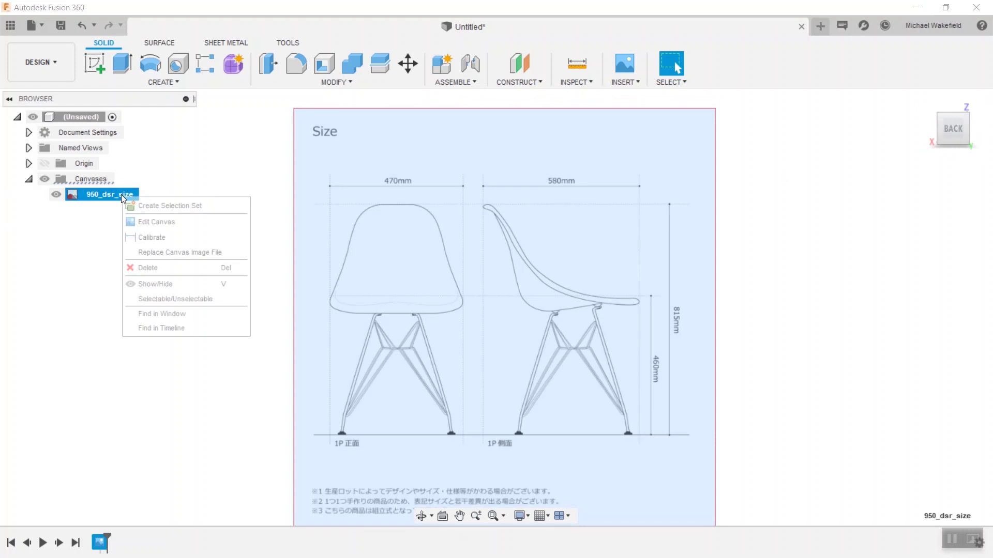
pyautogui.click(136, 237)
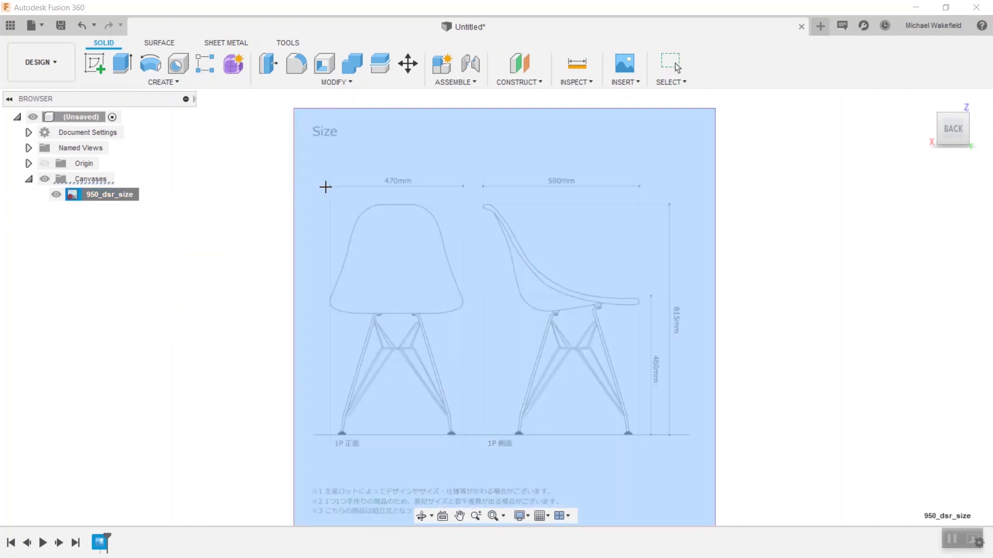
pyautogui.scroll(6, 330, 186)
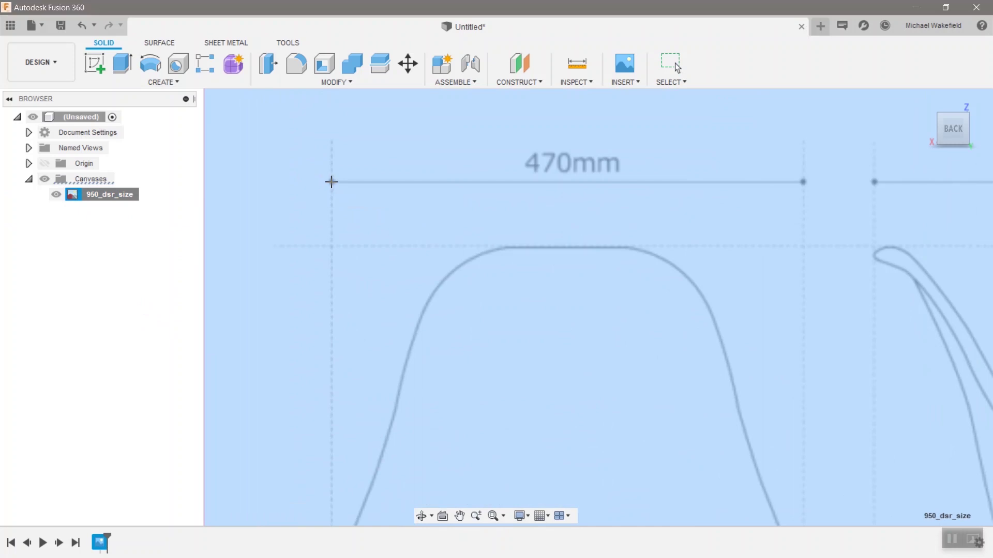
pyautogui.click(331, 181)
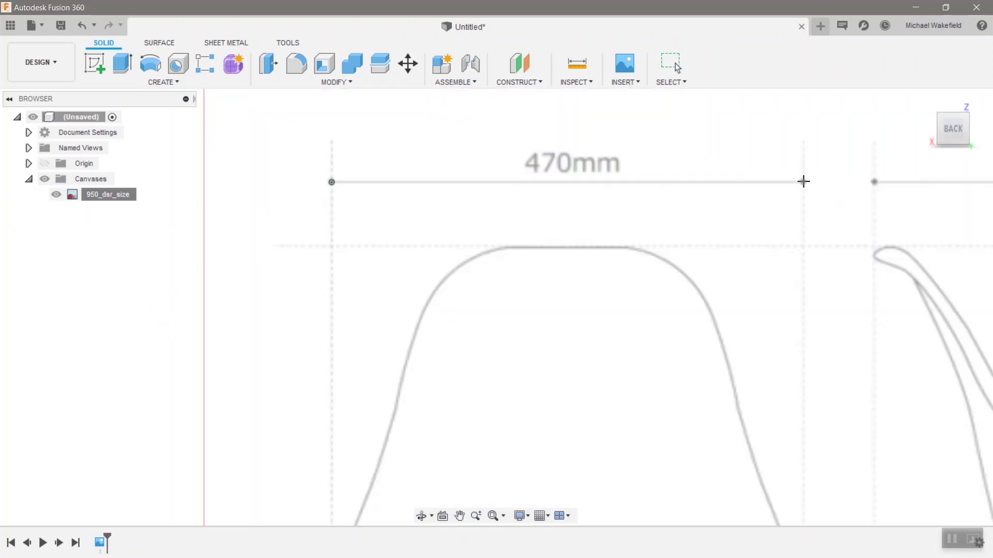
pyautogui.click(802, 182)
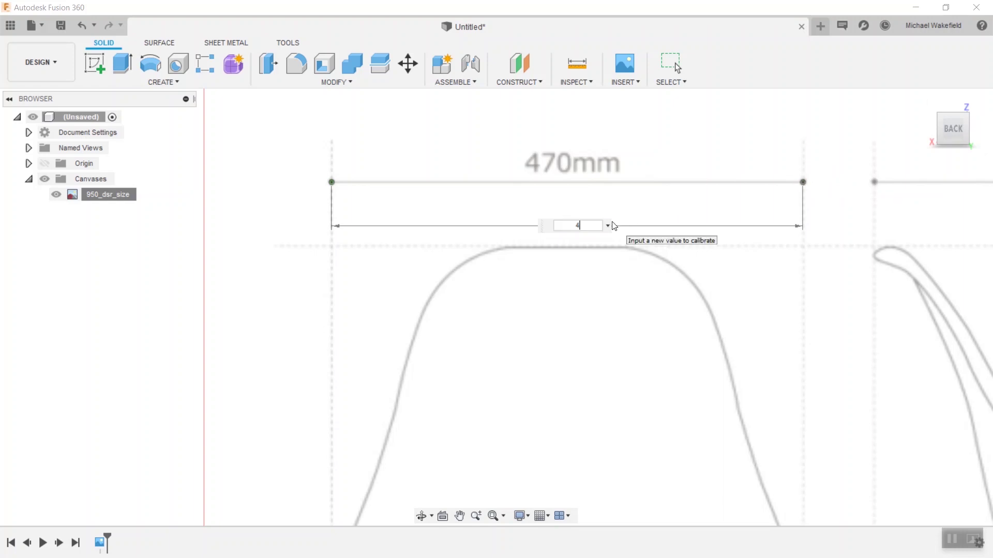
pyautogui.write('470')
pyautogui.press('Return')
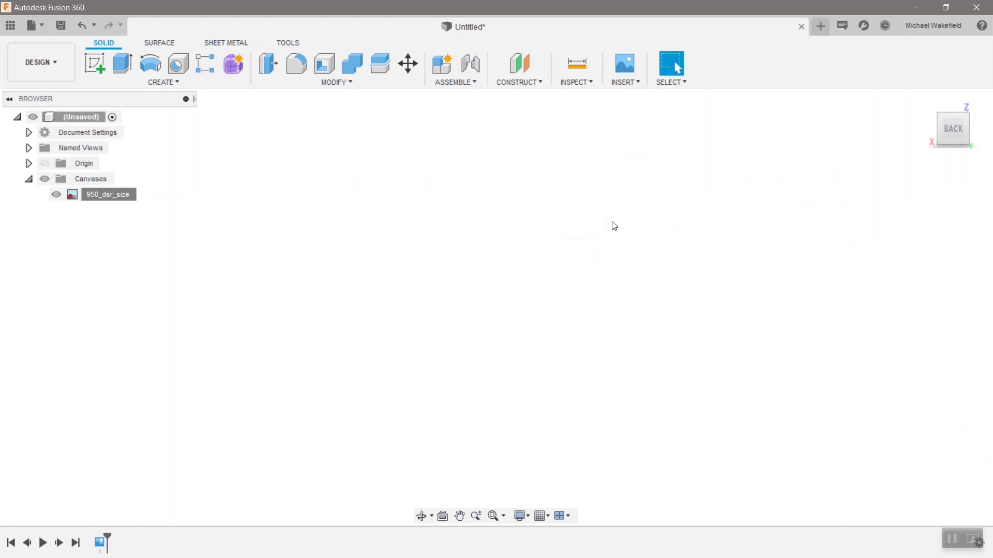
pyautogui.click(493, 515)
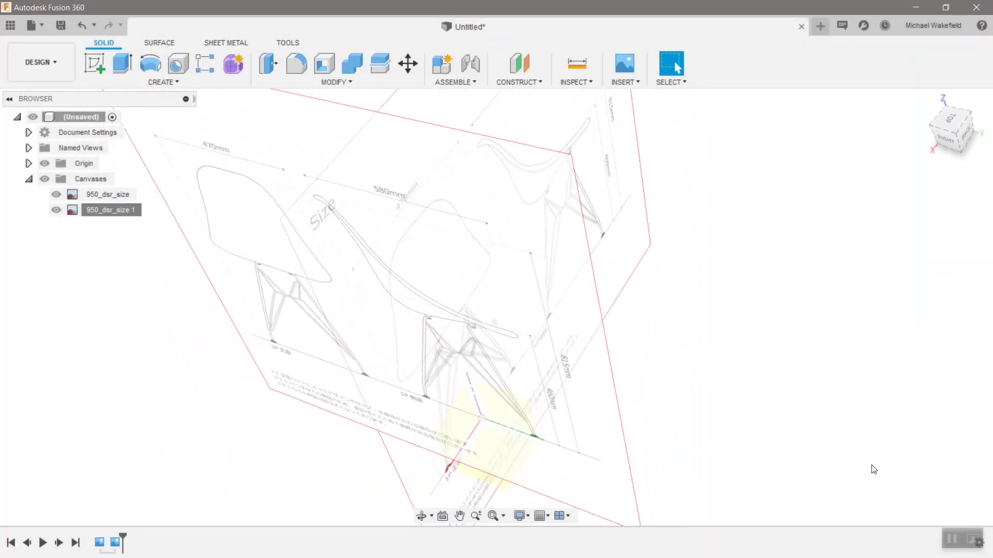
# Use Edit Form to raise all faces of the flat form about 435 mm, up to the seat underside in the side-view canvas
pyautogui.click(968, 151)
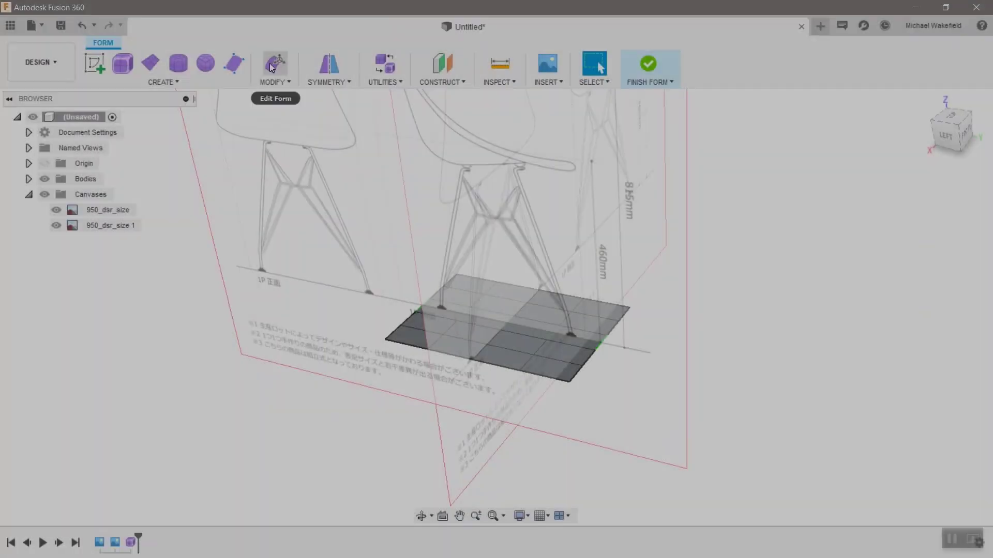
pyautogui.click(273, 65)
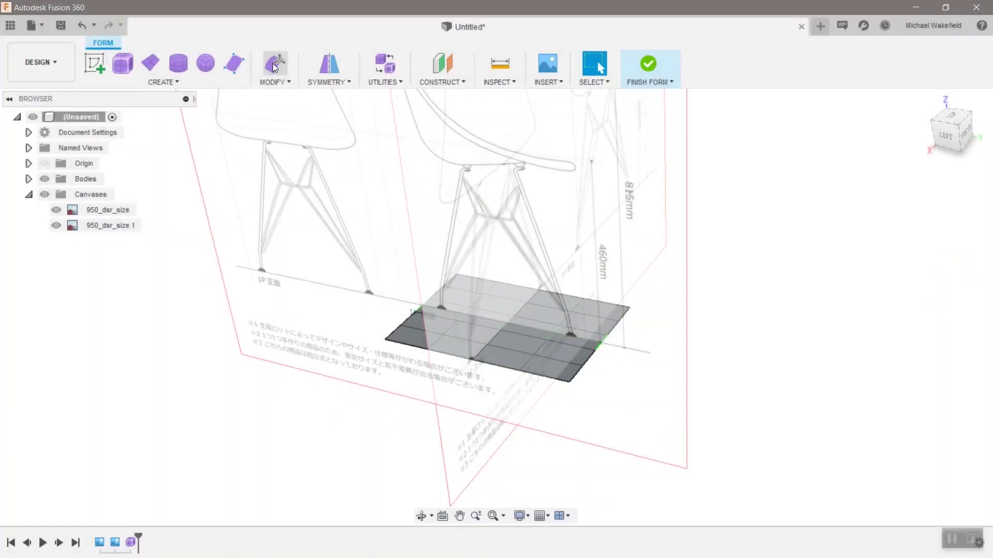
pyautogui.click(570, 354)
pyautogui.doubleClick(571, 355)
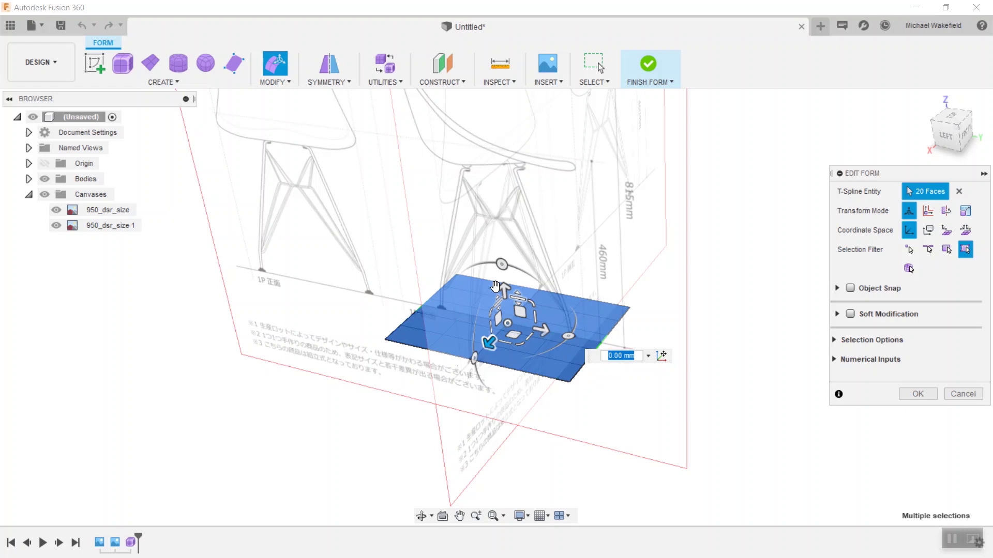
pyautogui.moveTo(496, 286); pyautogui.dragTo(497, 126)
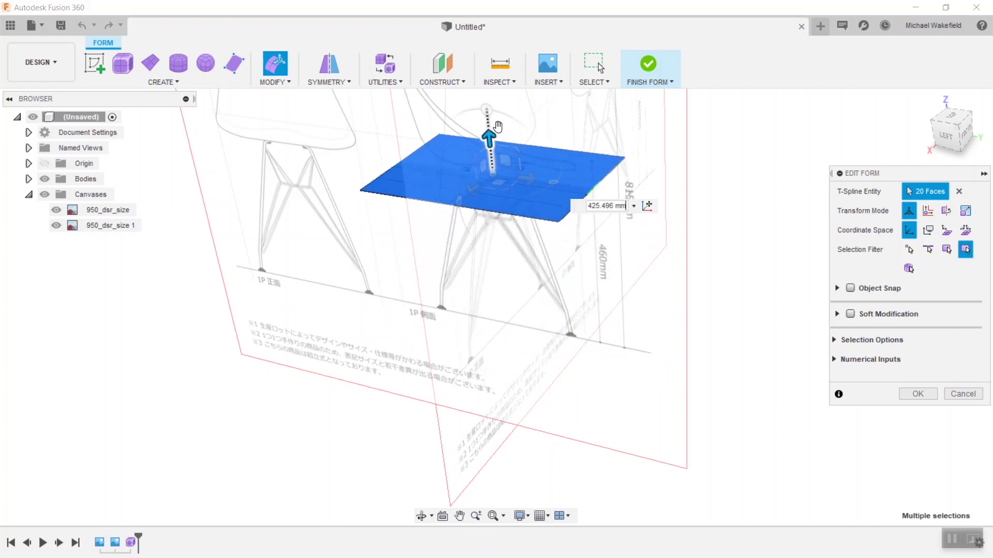
pyautogui.click(944, 128)
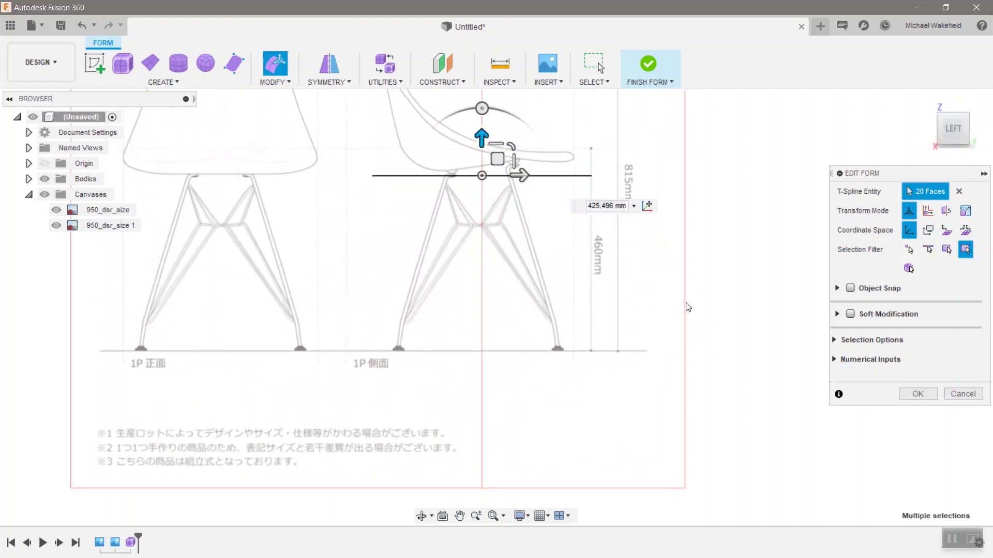
pyautogui.scroll(-3, 511, 203)
pyautogui.scroll(3, 499, 140)
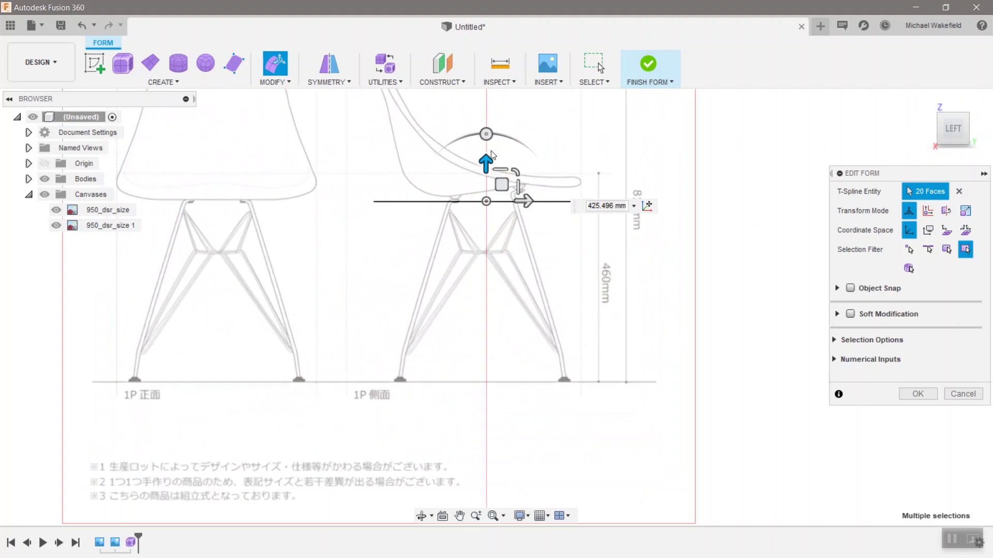
pyautogui.moveTo(486, 165); pyautogui.dragTo(486, 161)
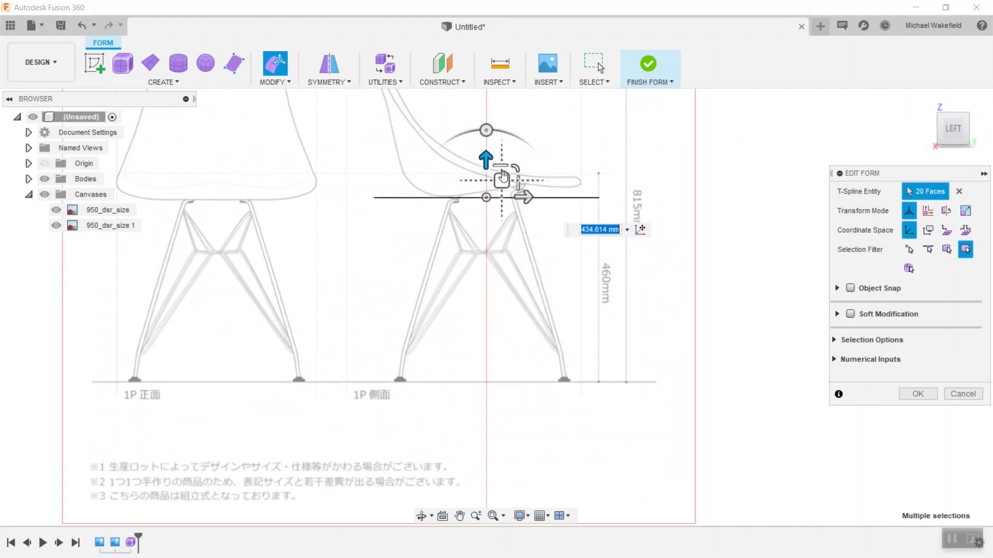
# Shift the whole form about 93 mm toward the backrest to line it up with the side-view drawing
pyautogui.click(525, 197)
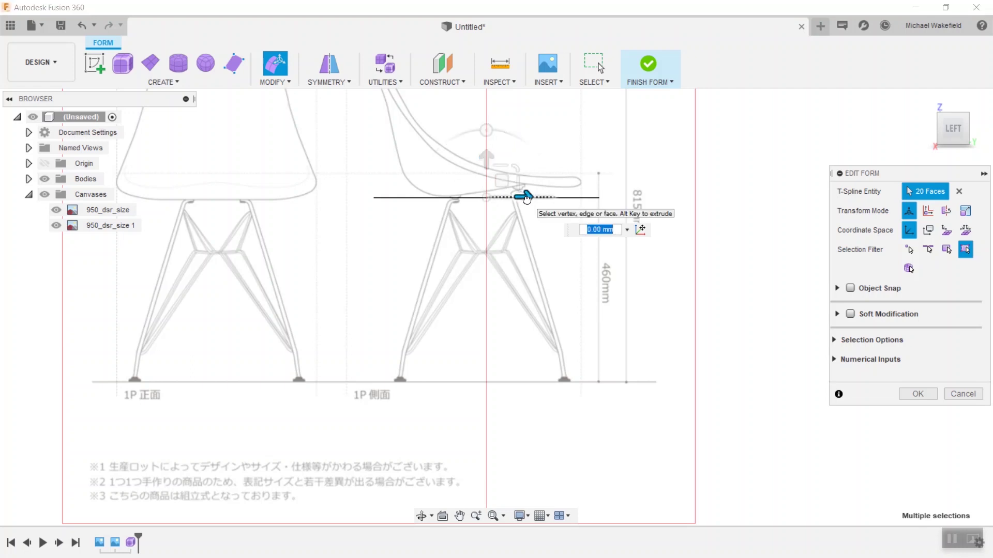
pyautogui.moveTo(526, 200); pyautogui.dragTo(498, 200)
pyautogui.keyDown('shift'); pyautogui.moveTo(497, 200); pyautogui.dragTo(493, 202, button='middle'); pyautogui.keyUp('shift')
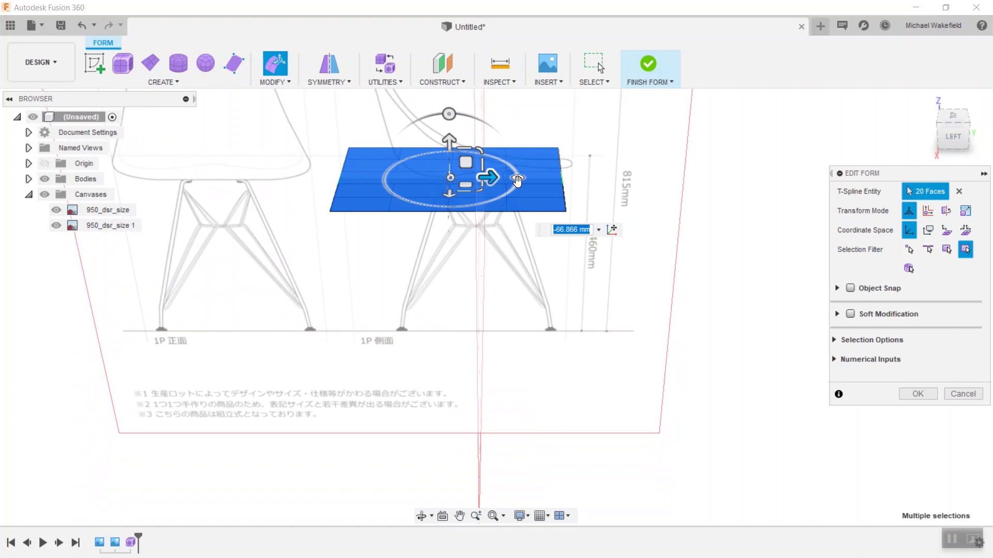
pyautogui.moveTo(491, 182); pyautogui.dragTo(478, 182)
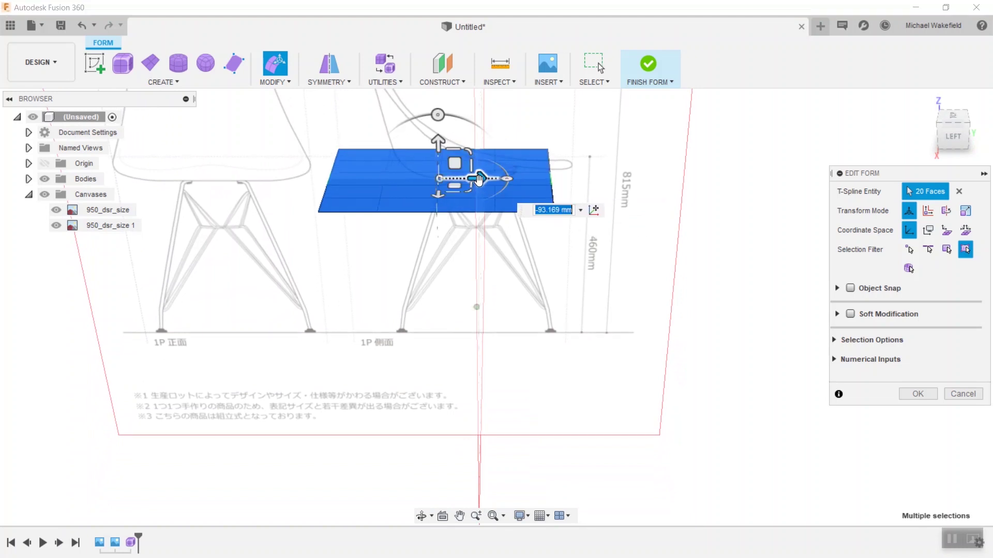
# Move the outer lengthwise edge loop of the seat surface about 32 mm outward, toward the side edge
pyautogui.keyDown('shift'); pyautogui.moveTo(580, 241); pyautogui.dragTo(712, 349, button='middle'); pyautogui.keyUp('shift')
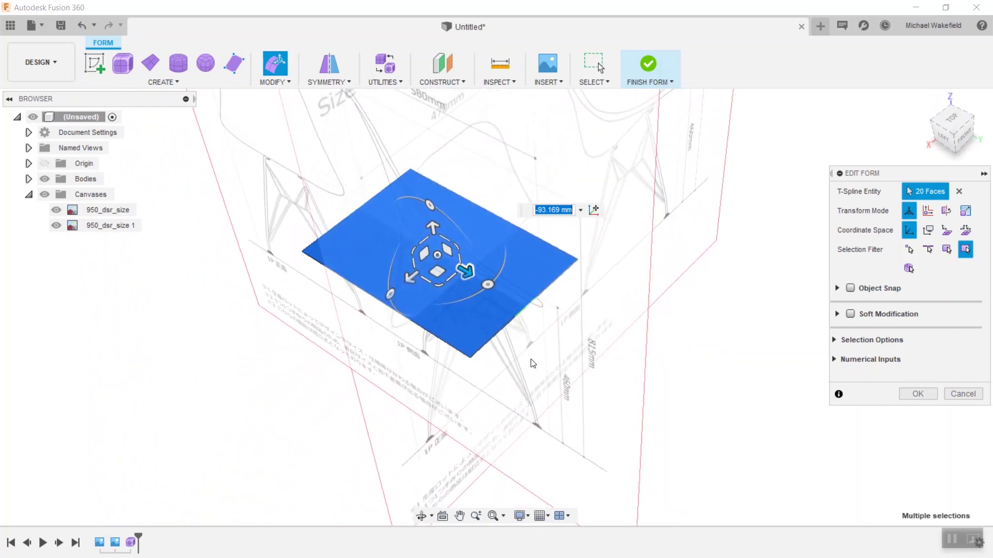
pyautogui.click(711, 345)
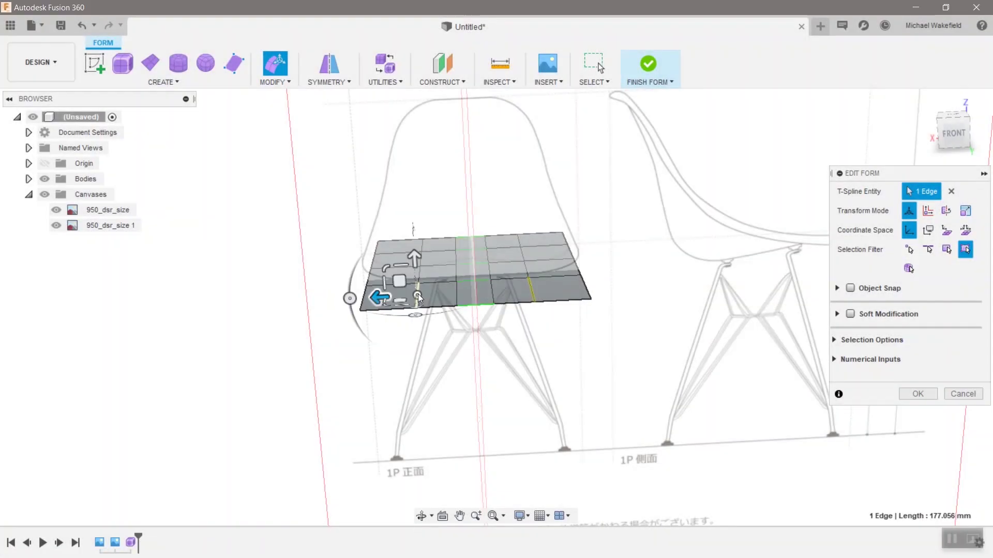
pyautogui.doubleClick(417, 296)
pyautogui.moveTo(381, 270); pyautogui.dragTo(375, 270)
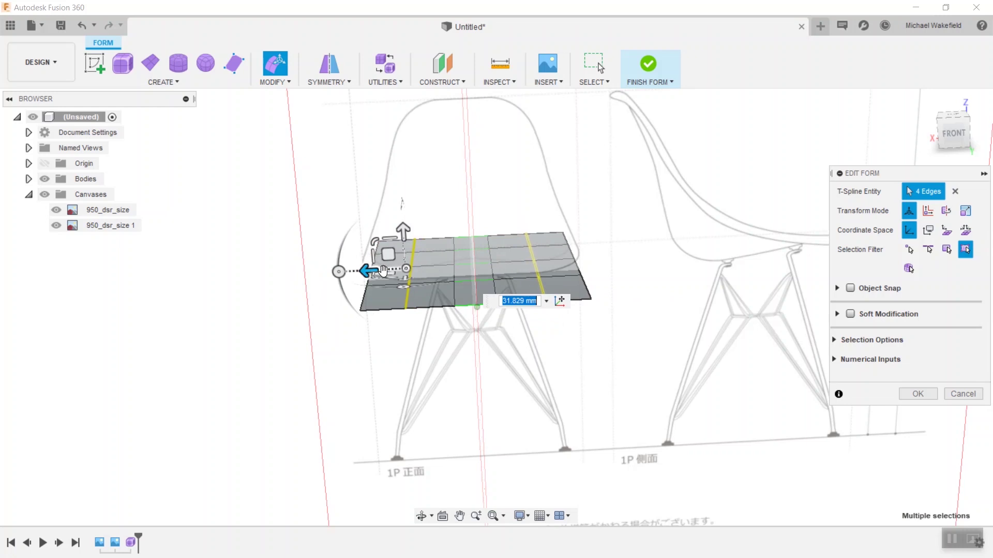
# Raise the front corner face of the seat surface about 41 mm
pyautogui.moveTo(595, 352)
pyautogui.keyDown('shift'); pyautogui.mouseDown(button='middle')
pyautogui.moveTo(594, 304)
pyautogui.moveTo(578, 362)
pyautogui.mouseUp(button='middle'); pyautogui.keyUp('shift')
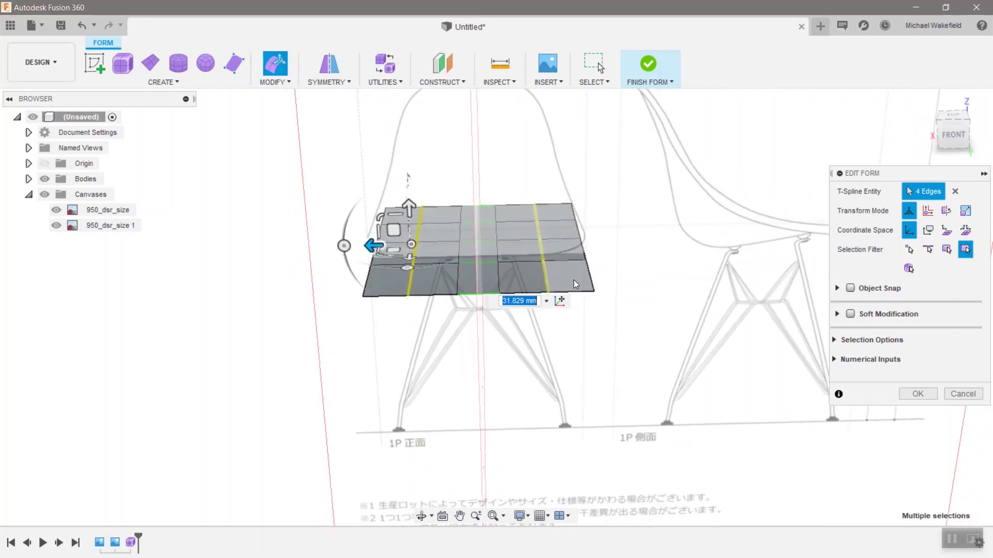
pyautogui.click(573, 281)
pyautogui.moveTo(445, 294)
pyautogui.keyDown('shift'); pyautogui.mouseDown(button='middle')
pyautogui.moveTo(499, 289)
pyautogui.moveTo(574, 248)
pyautogui.moveTo(566, 240)
pyautogui.moveTo(561, 261)
pyautogui.mouseUp(button='middle'); pyautogui.keyUp('shift')
pyautogui.moveTo(561, 264); pyautogui.dragTo(563, 245)
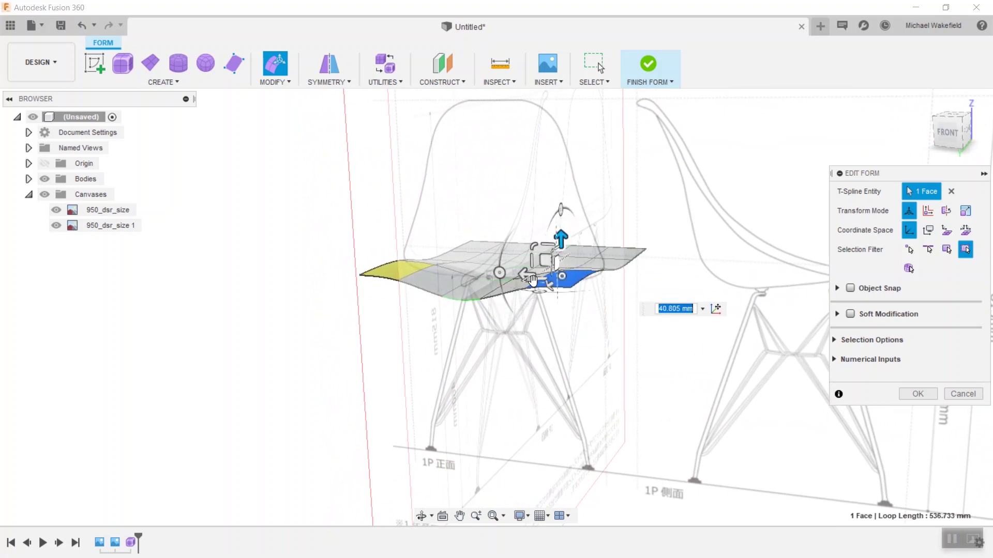
# Move the inner lengthwise edge loop about 64 mm outward to widen the central strip of the seat
pyautogui.keyDown('shift'); pyautogui.moveTo(563, 245); pyautogui.dragTo(481, 304, button='middle'); pyautogui.keyUp('shift')
pyautogui.doubleClick(498, 305)
pyautogui.moveTo(448, 251); pyautogui.dragTo(474, 252)
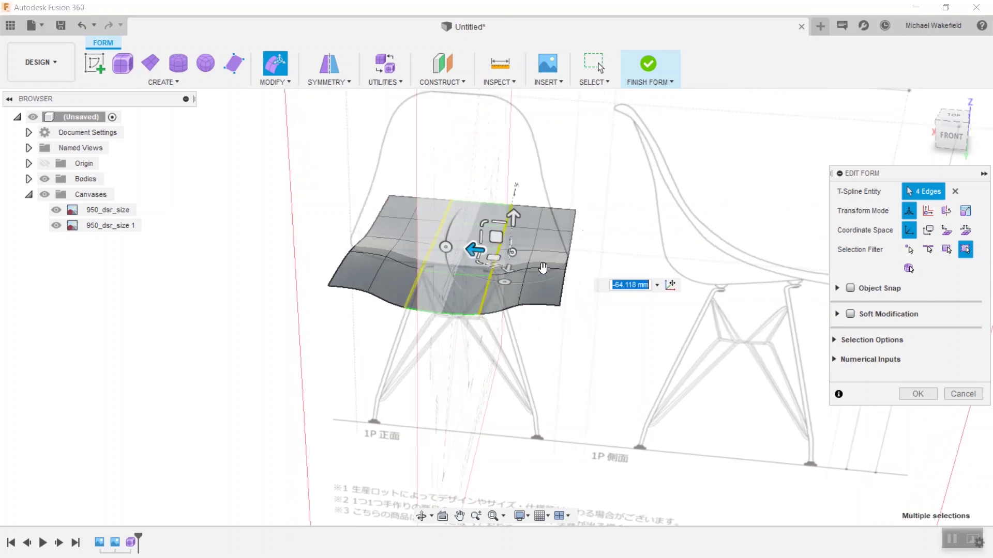
# Select the two rear rows of faces with their edges and relocate the manipulator pivot to the middle of the selection's front boundary
pyautogui.keyDown('shift'); pyautogui.moveTo(570, 278); pyautogui.dragTo(595, 228, button='middle'); pyautogui.keyUp('shift')
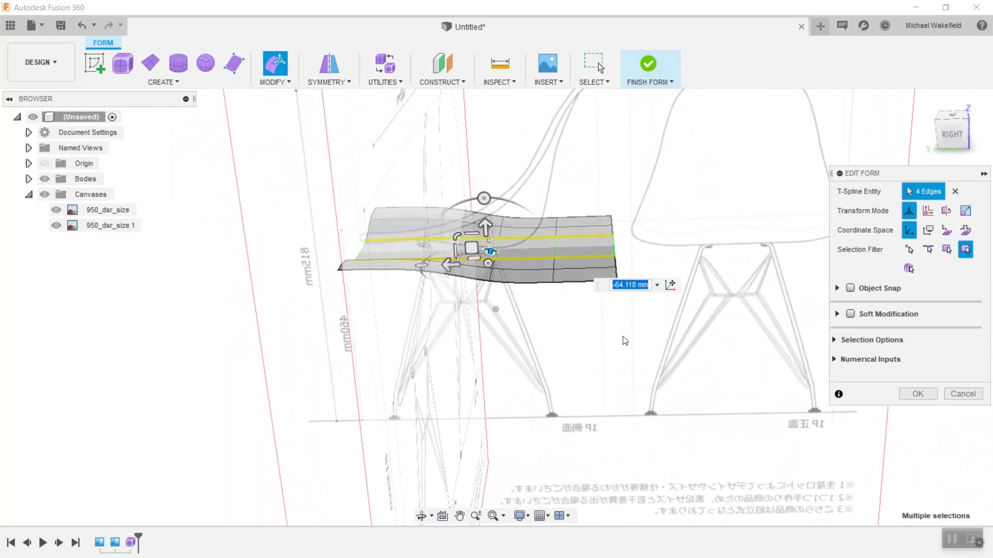
pyautogui.moveTo(531, 188); pyautogui.dragTo(533, 189)
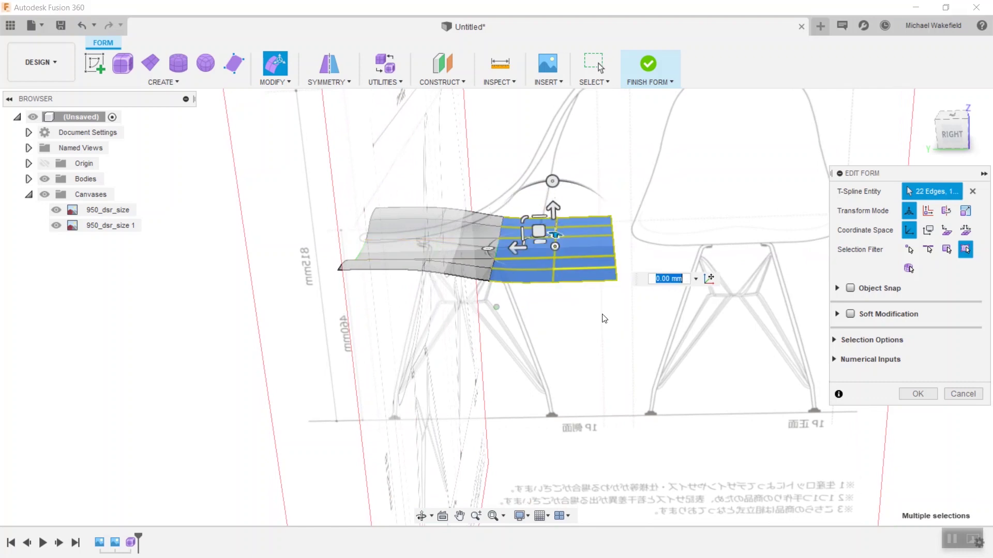
pyautogui.moveTo(600, 317)
pyautogui.keyDown('shift'); pyautogui.mouseDown(button='middle')
pyautogui.moveTo(611, 333)
pyautogui.moveTo(590, 311)
pyautogui.mouseUp(button='middle'); pyautogui.keyUp('shift')
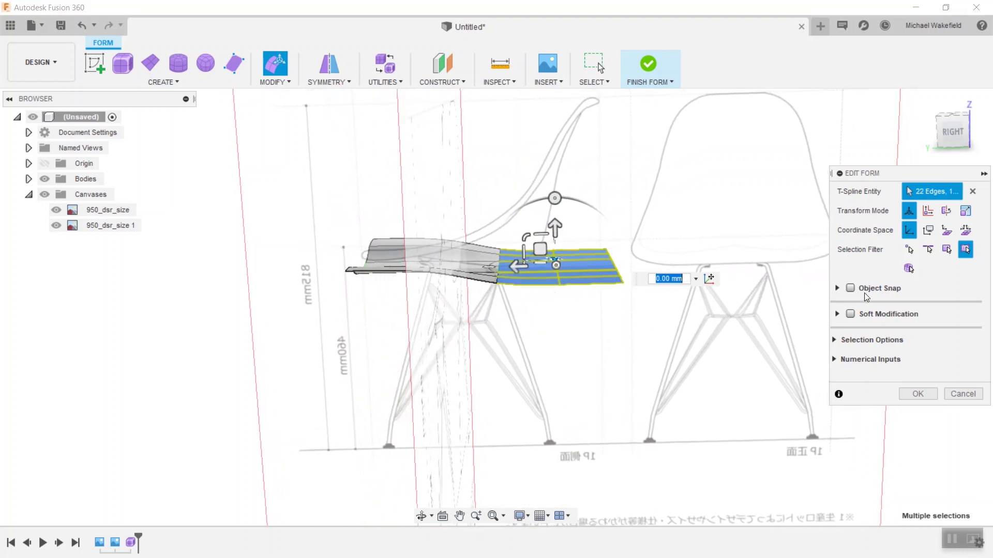
pyautogui.keyDown('shift'); pyautogui.moveTo(864, 292); pyautogui.dragTo(832, 312, button='middle'); pyautogui.keyUp('shift')
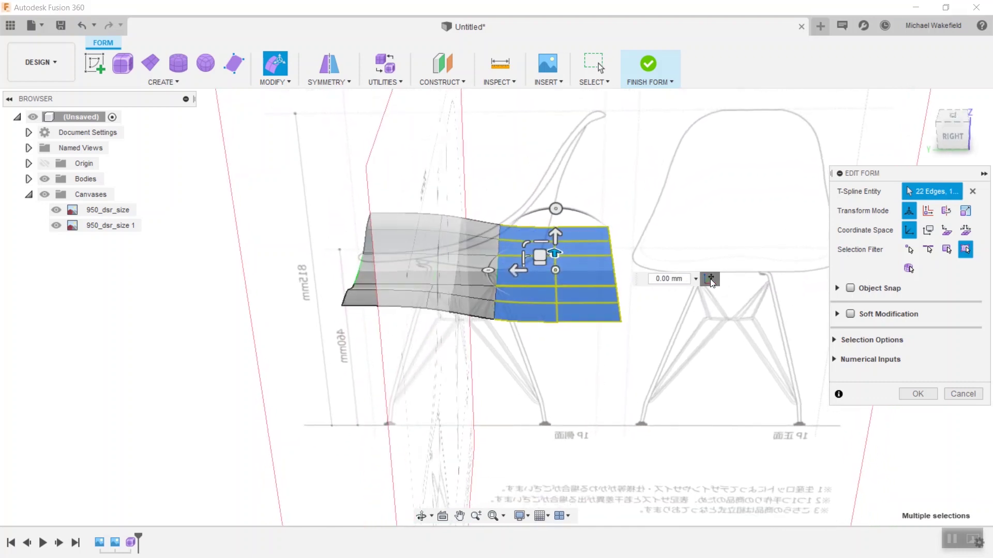
pyautogui.click(710, 280)
pyautogui.keyDown('shift'); pyautogui.moveTo(470, 276); pyautogui.dragTo(501, 281, button='middle'); pyautogui.keyUp('shift')
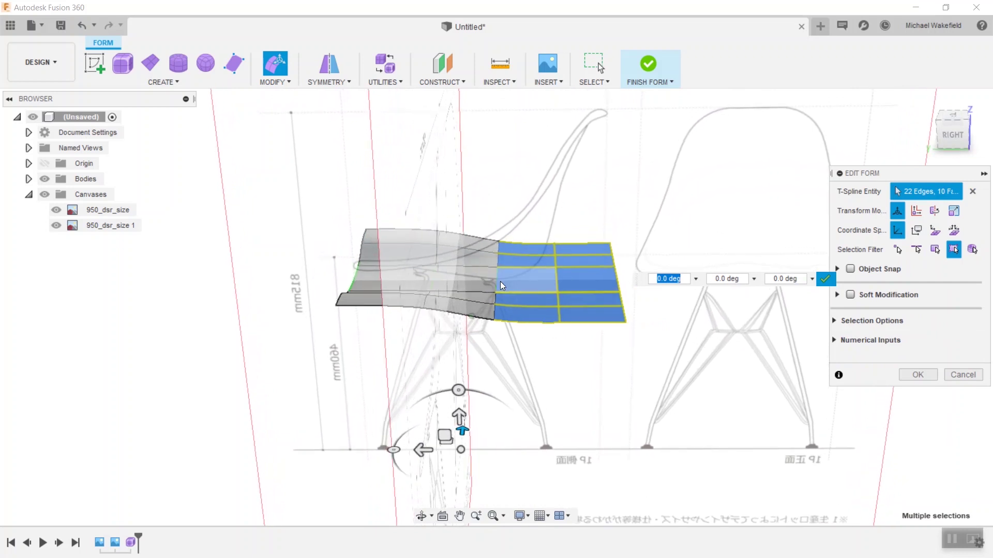
pyautogui.click(497, 281)
pyautogui.keyDown('shift'); pyautogui.moveTo(612, 264); pyautogui.dragTo(648, 270, button='middle'); pyautogui.keyUp('shift')
pyautogui.click(826, 312)
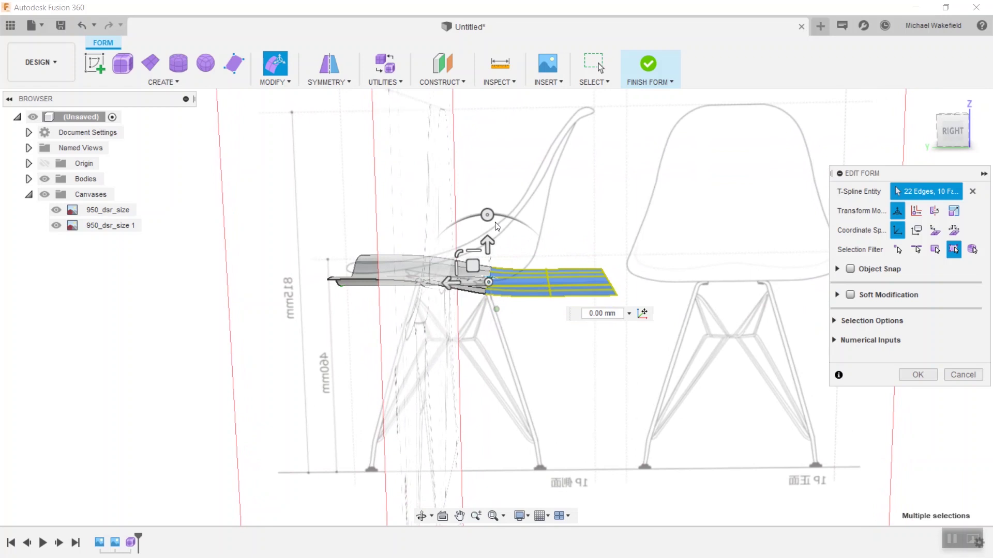
# Rotate the selected rear faces by -60 degrees to tilt them up into the backrest
pyautogui.moveTo(487, 216); pyautogui.dragTo(426, 227)
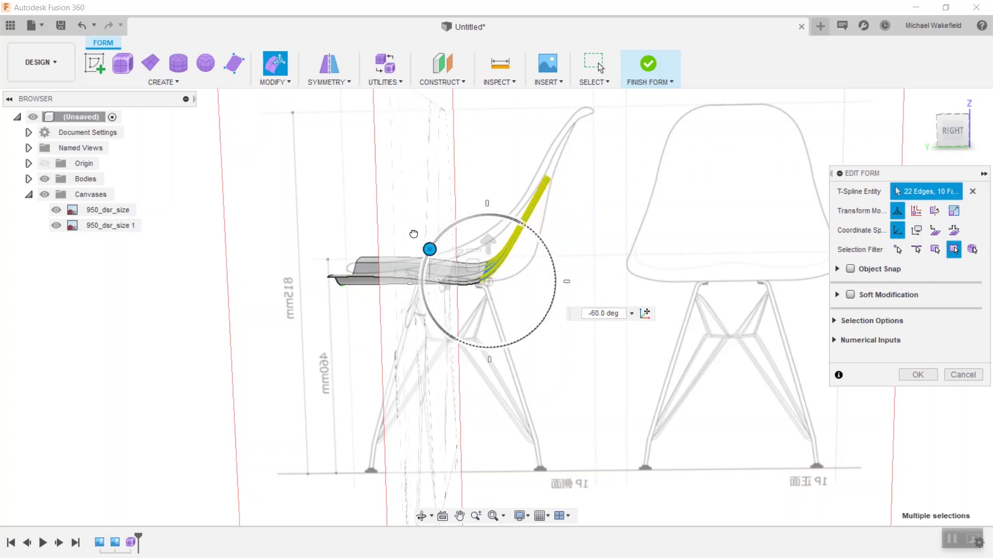
pyautogui.keyDown('shift'); pyautogui.moveTo(413, 232); pyautogui.dragTo(557, 243, button='middle'); pyautogui.keyUp('shift')
pyautogui.scroll(-2, 557, 243)
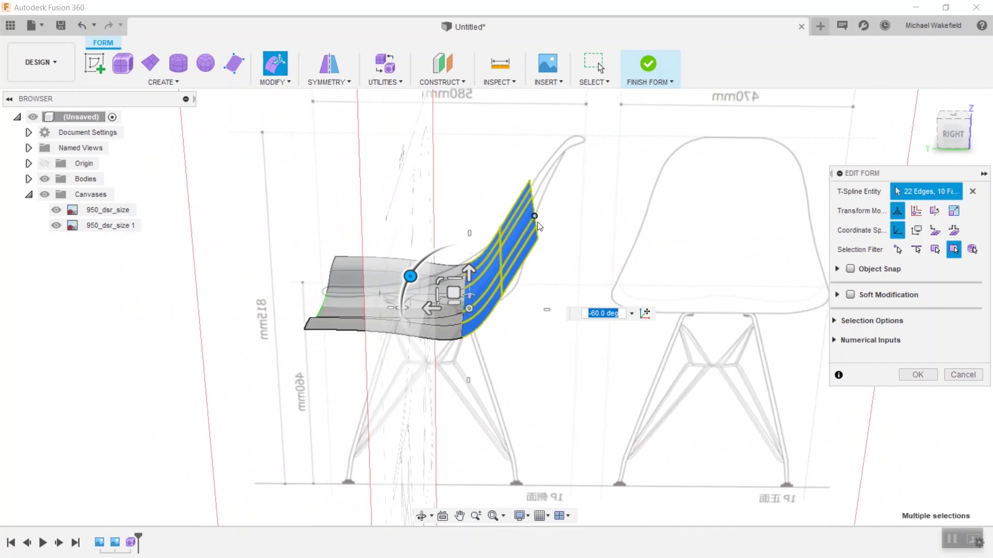
# Select the backrest's top edge row and move it about 59 mm backward and 118 mm up
pyautogui.scroll(3, 538, 226)
pyautogui.scroll(2, 549, 226)
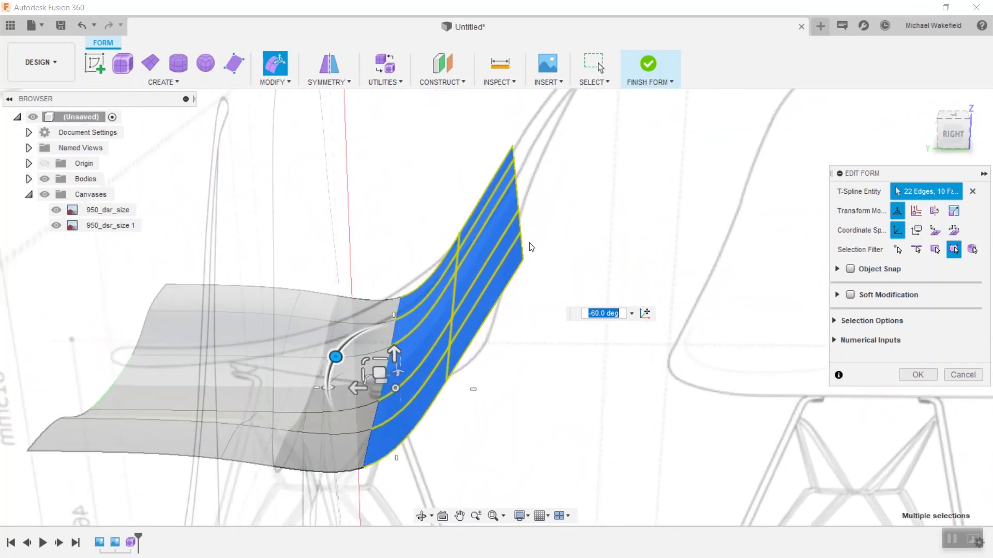
pyautogui.click(568, 247)
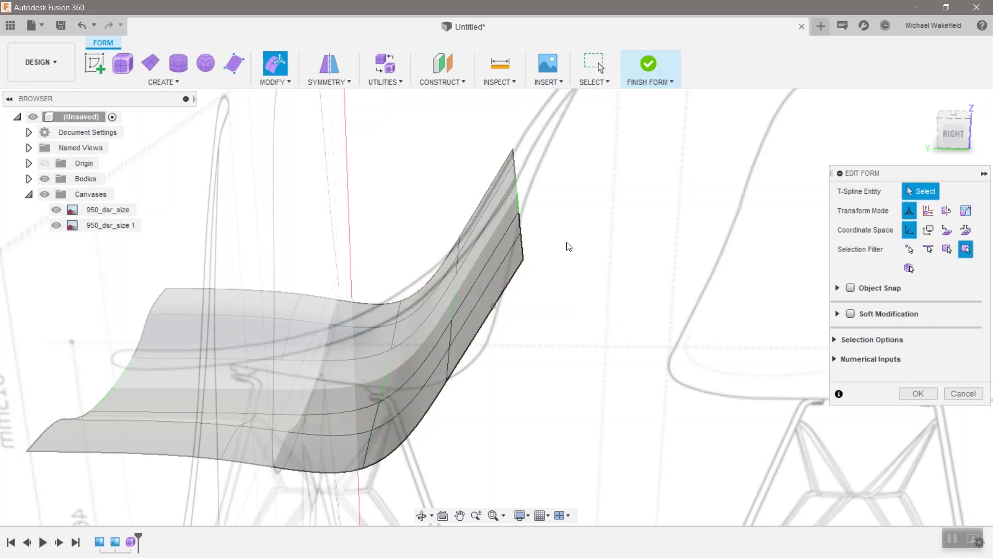
pyautogui.doubleClick(523, 243)
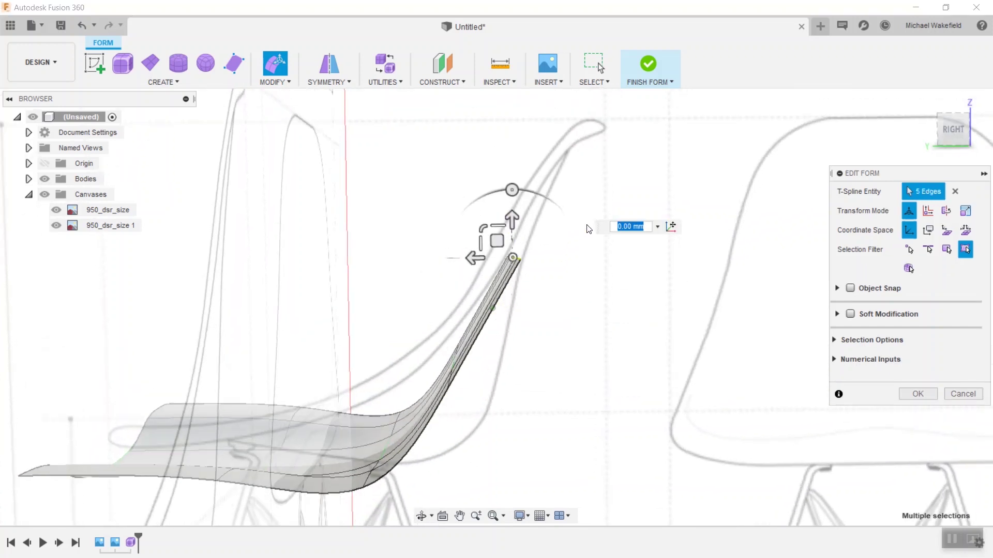
pyautogui.moveTo(495, 268); pyautogui.dragTo(544, 163)
# Move the face beside the centre strip at the base of the backrest to hollow the bend of the shell
pyautogui.keyDown('shift'); pyautogui.moveTo(613, 283); pyautogui.dragTo(564, 382, button='middle'); pyautogui.keyUp('shift')
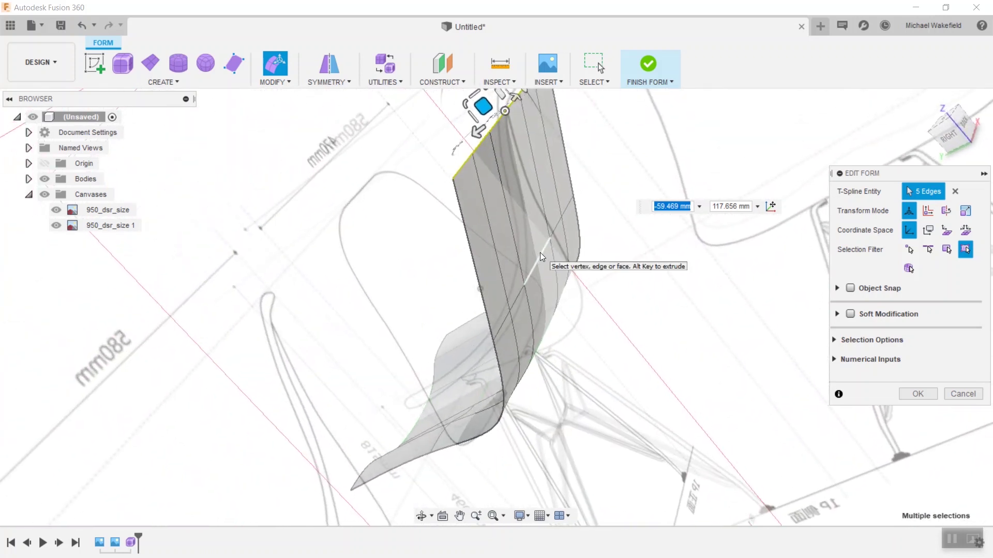
pyautogui.keyDown('shift'); pyautogui.moveTo(540, 252); pyautogui.dragTo(541, 358, button='middle'); pyautogui.keyUp('shift')
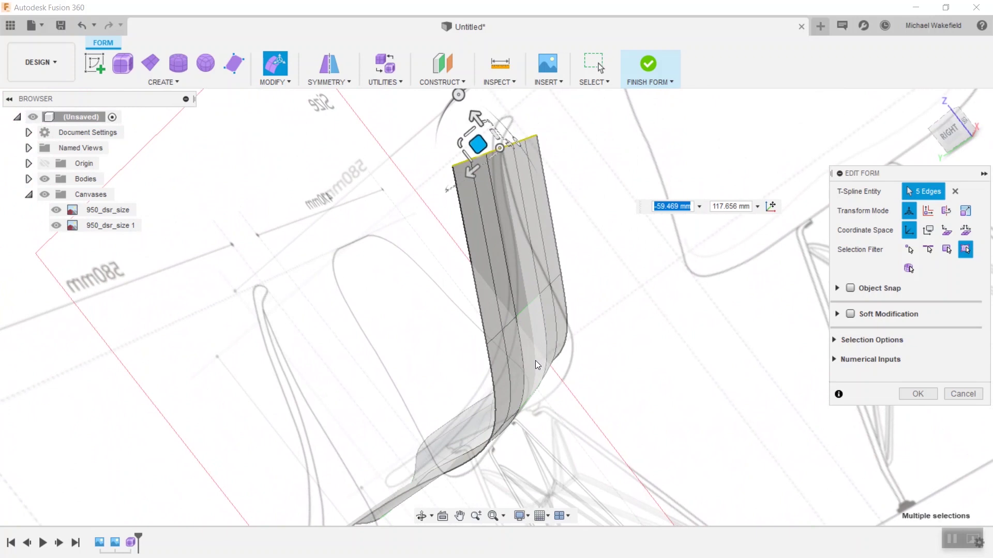
pyautogui.click(535, 361)
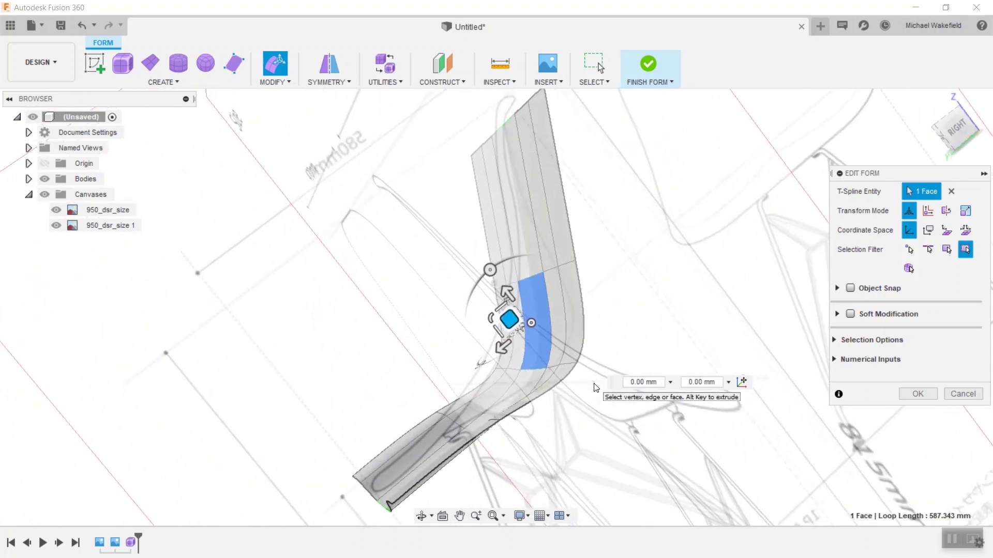
pyautogui.keyDown('shift'); pyautogui.moveTo(596, 388); pyautogui.dragTo(495, 336, button='middle'); pyautogui.keyUp('shift')
pyautogui.moveTo(490, 329); pyautogui.dragTo(527, 340)
# Extrude the backrest's top edge row up and backward to add a short row of faces at the top
pyautogui.keyDown('shift'); pyautogui.moveTo(526, 340); pyautogui.dragTo(587, 235, button='middle'); pyautogui.keyUp('shift')
pyautogui.doubleClick(585, 194)
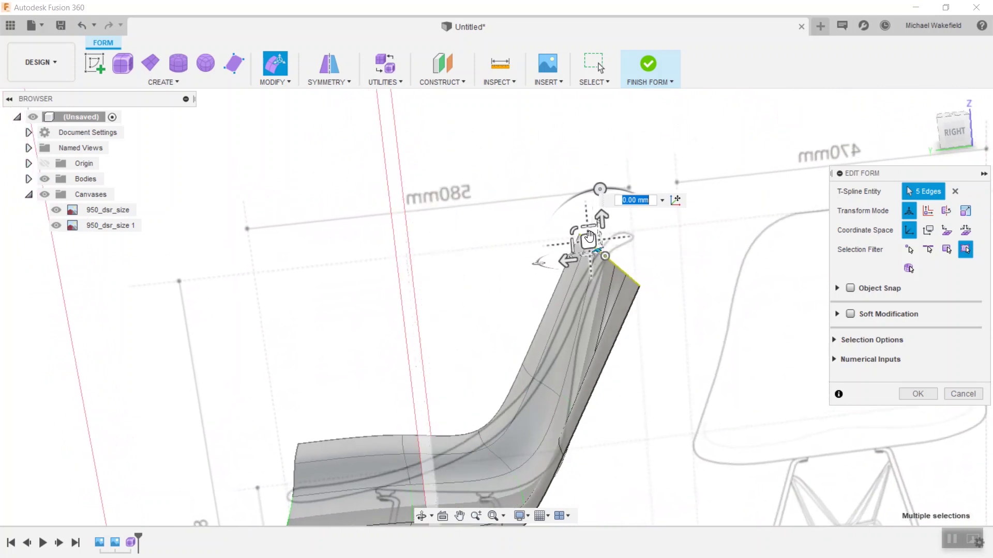
pyautogui.moveTo(588, 241); pyautogui.dragTo(614, 222)
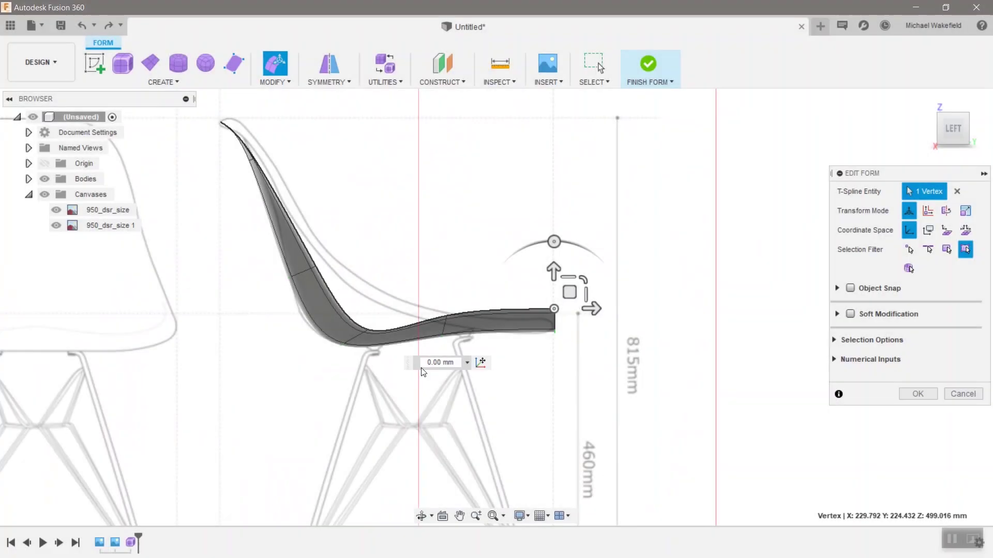
# Move the side edge at the bend about 30 mm forward and 90 mm up, and lower the front side edge about 12 mm
pyautogui.click(361, 326)
pyautogui.moveTo(360, 295); pyautogui.dragTo(374, 230)
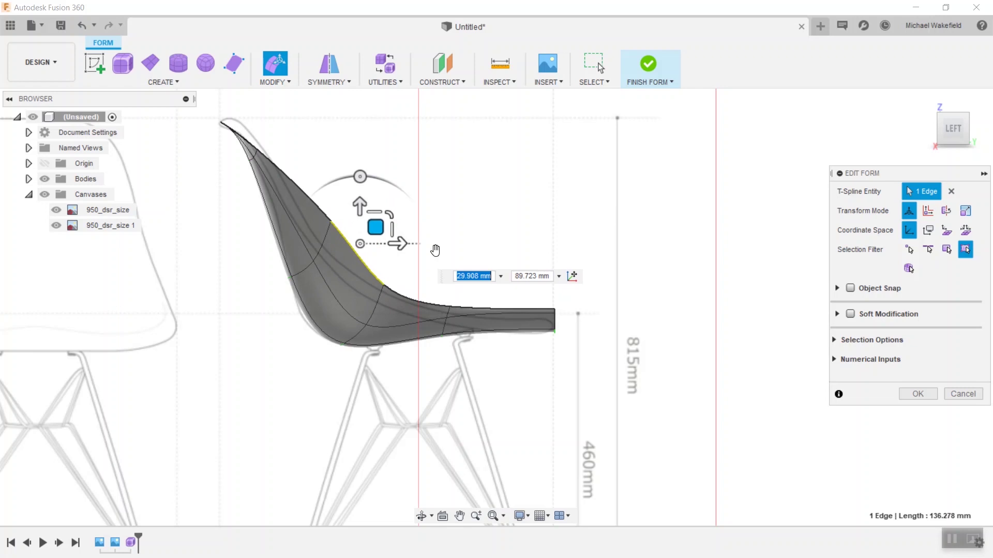
pyautogui.click(503, 309)
pyautogui.moveTo(518, 295); pyautogui.dragTo(518, 298)
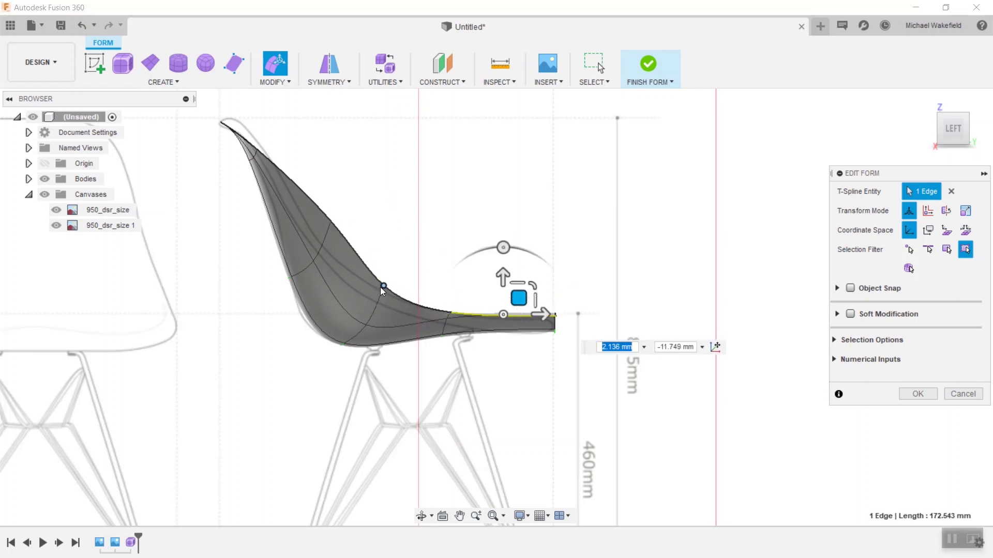
# Move the mid-backrest side vertex about 34 mm back and 42 mm down, and the upper one about 9 mm forward and 26 mm up
pyautogui.click(329, 221)
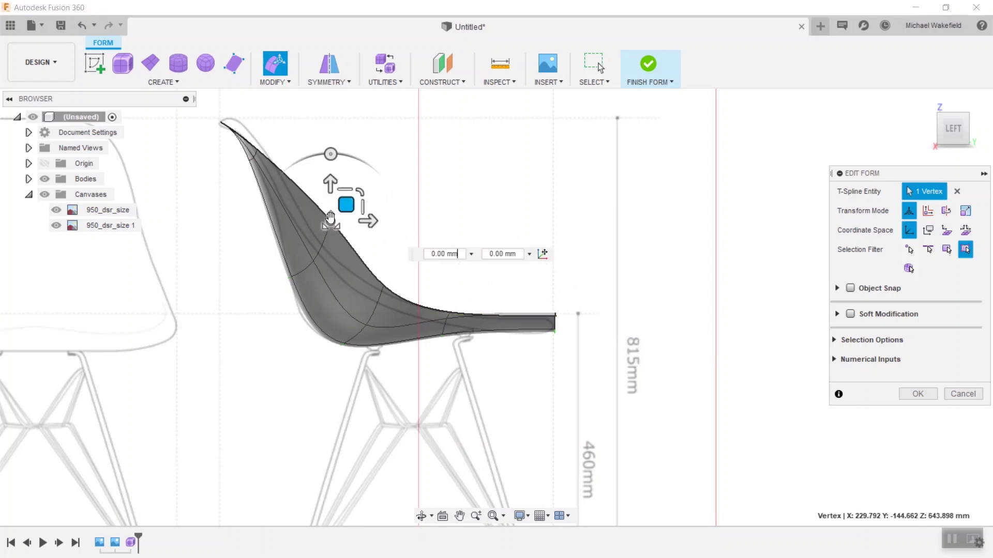
pyautogui.moveTo(340, 209); pyautogui.dragTo(320, 234)
pyautogui.scroll(2, 247, 158)
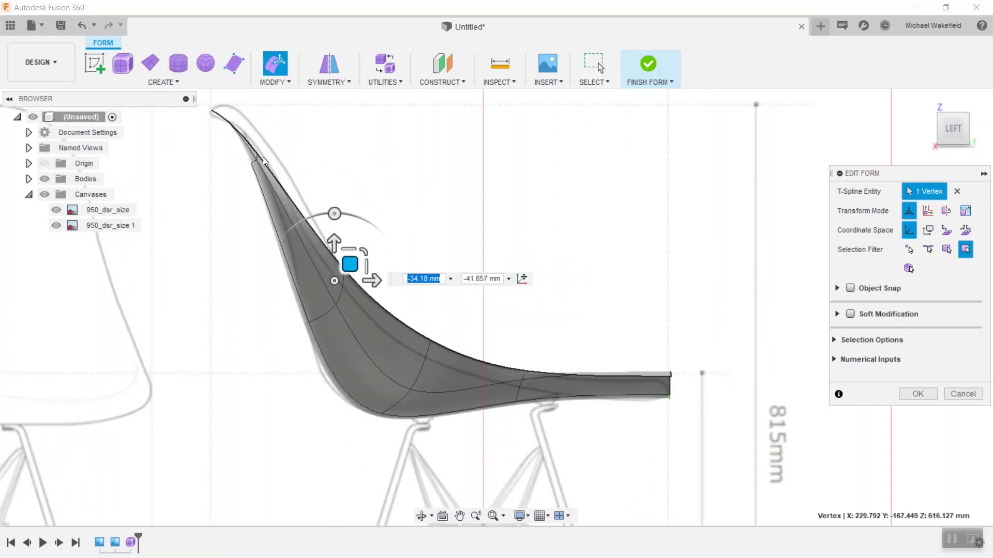
pyautogui.click(261, 155)
pyautogui.moveTo(266, 139); pyautogui.dragTo(280, 115)
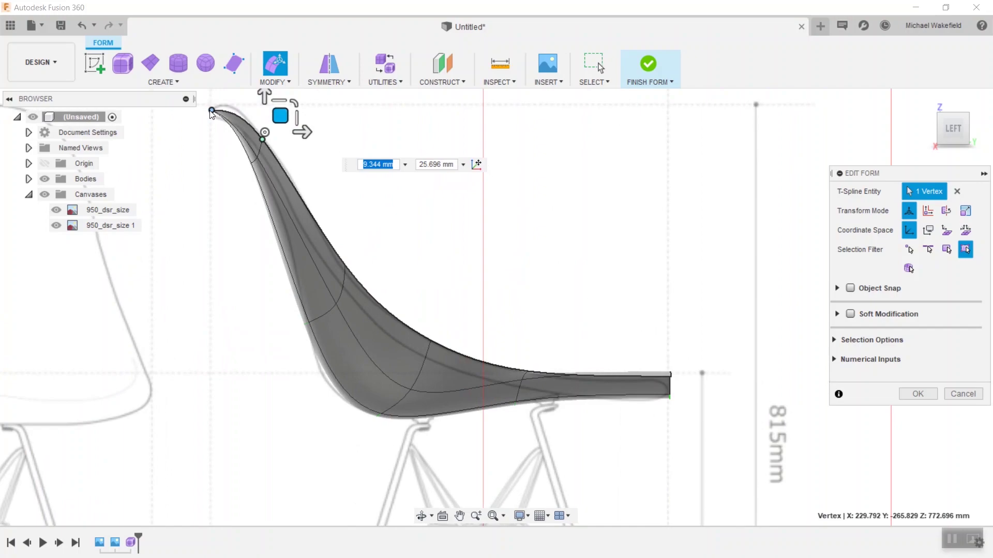
# Delete the corner vertices of the backrest top and seat front to round the outline, and check it against the reference canvases
pyautogui.click(211, 111)
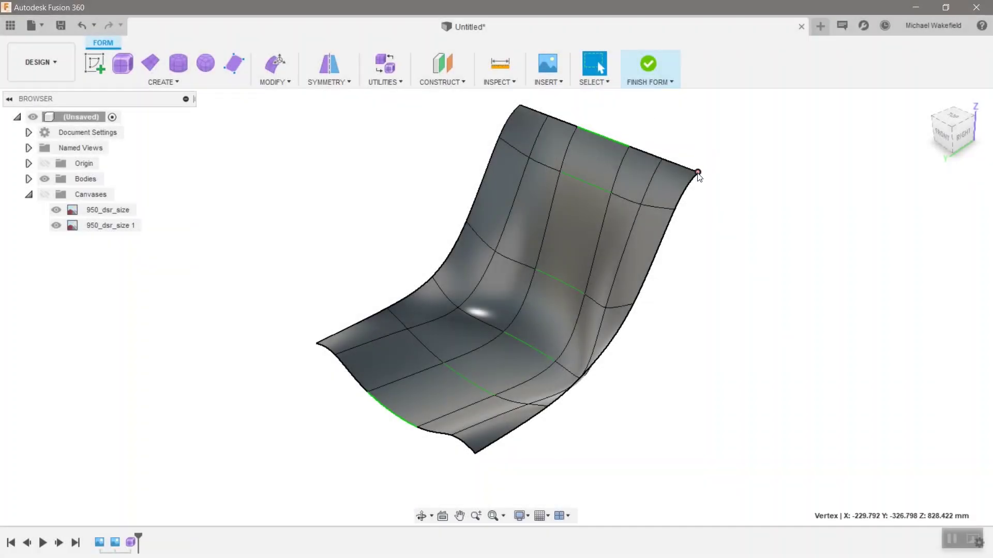
pyautogui.press('Delete')
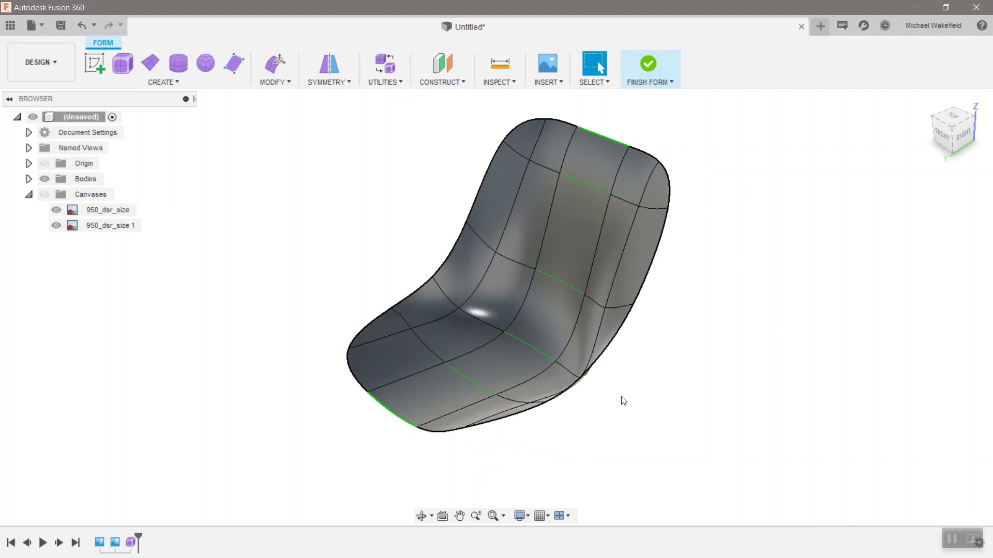
pyautogui.keyDown('shift'); pyautogui.moveTo(636, 373); pyautogui.dragTo(645, 366, button='middle'); pyautogui.keyUp('shift')
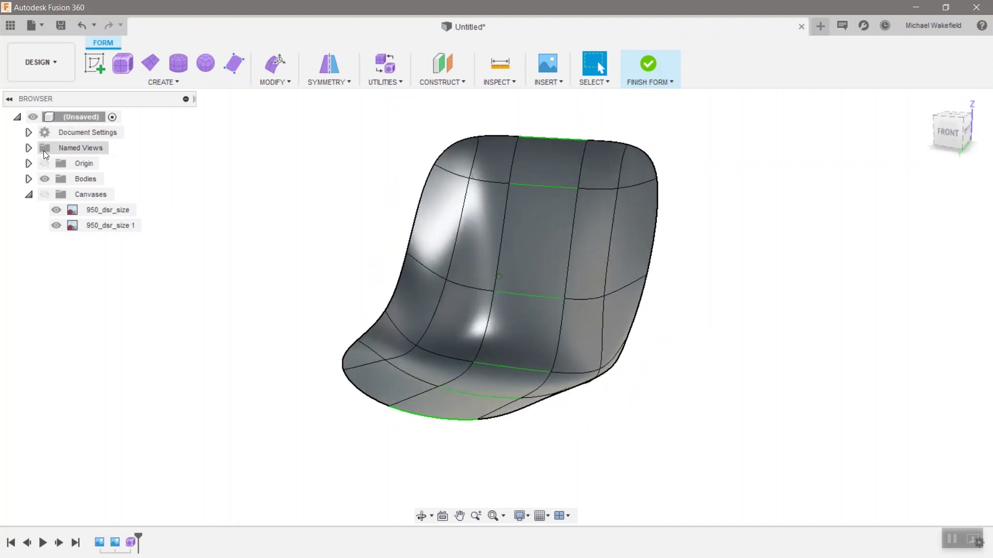
pyautogui.click(46, 194)
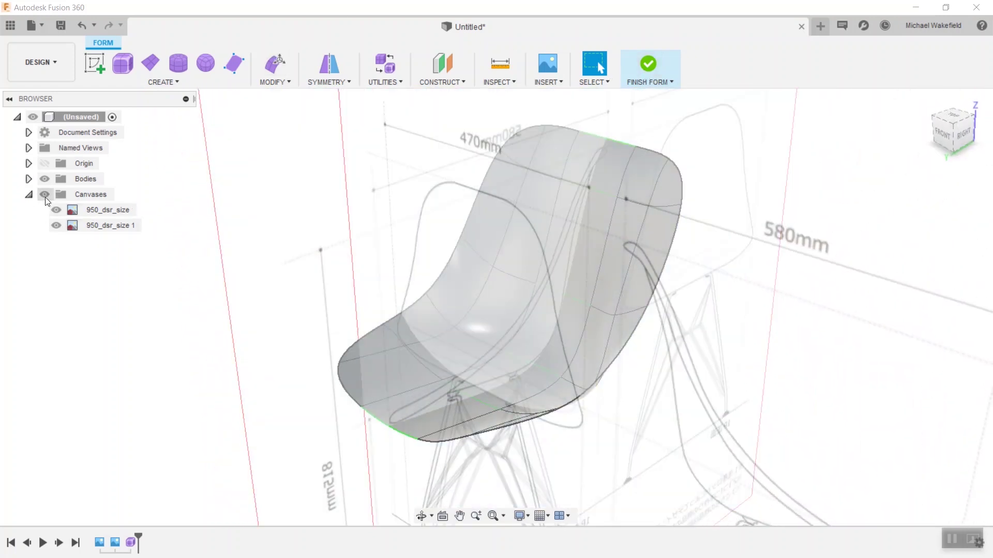
pyautogui.click(45, 196)
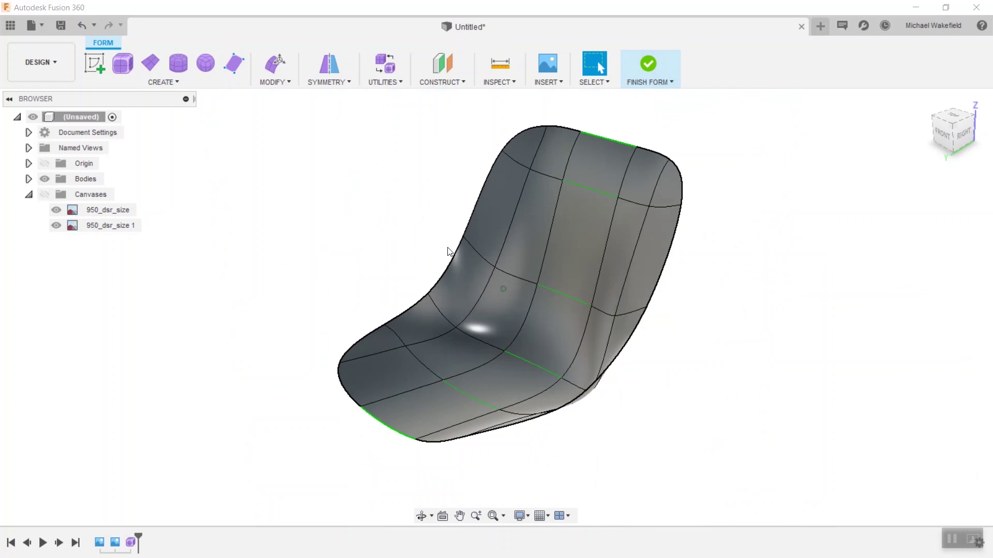
# Extrude the shell's outer edge loop outward at a scale of 1.049 and move the new rim about 5 mm back and 10 mm down
pyautogui.doubleClick(676, 236)
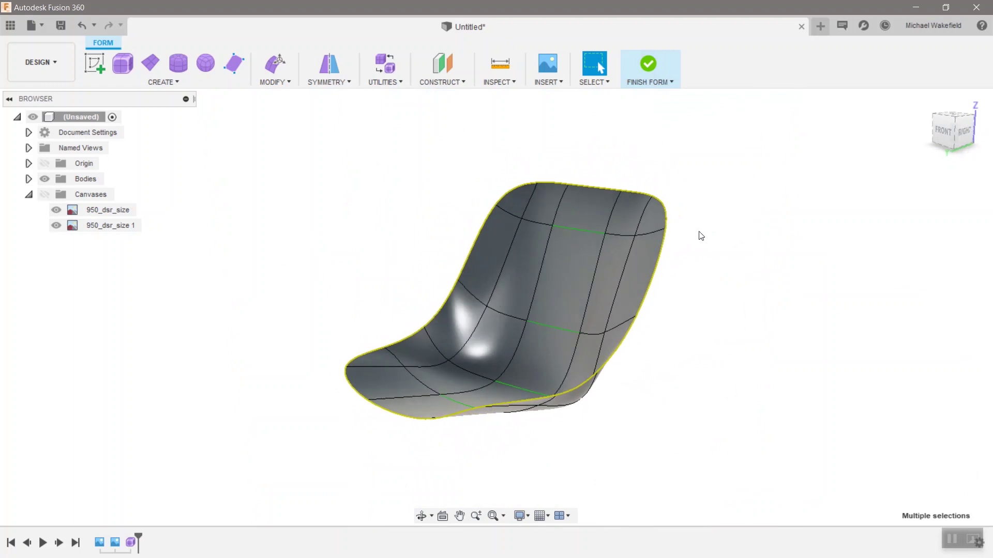
pyautogui.rightClick(705, 210)
pyautogui.click(750, 191)
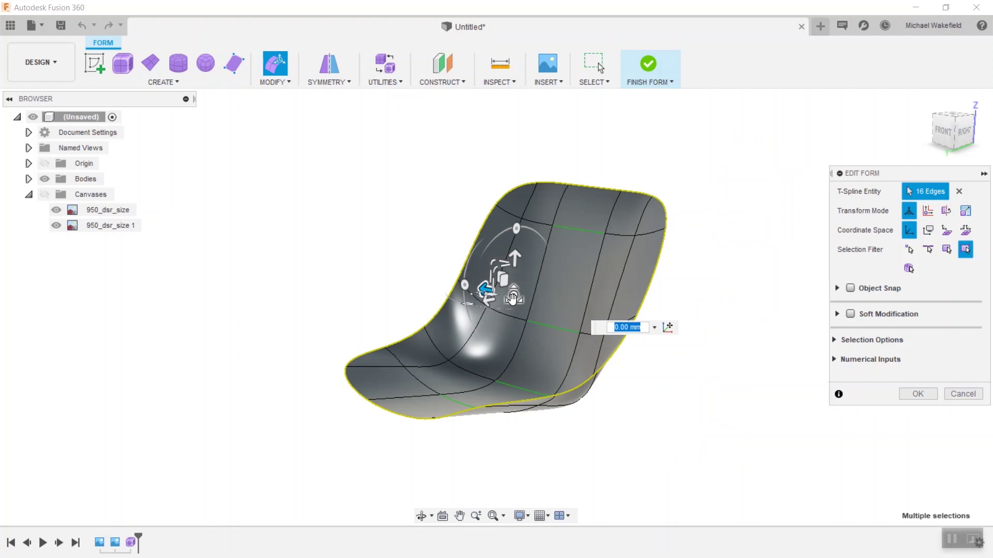
pyautogui.moveTo(512, 299); pyautogui.dragTo(511, 299)
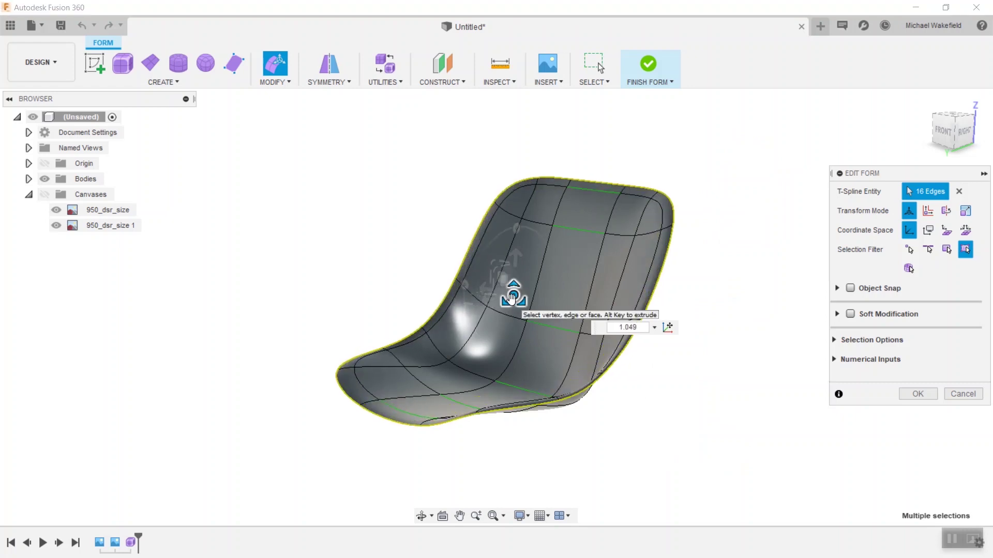
pyautogui.keyDown('shift'); pyautogui.moveTo(770, 339); pyautogui.dragTo(480, 262, button='middle'); pyautogui.keyUp('shift')
pyautogui.moveTo(478, 260); pyautogui.dragTo(474, 266)
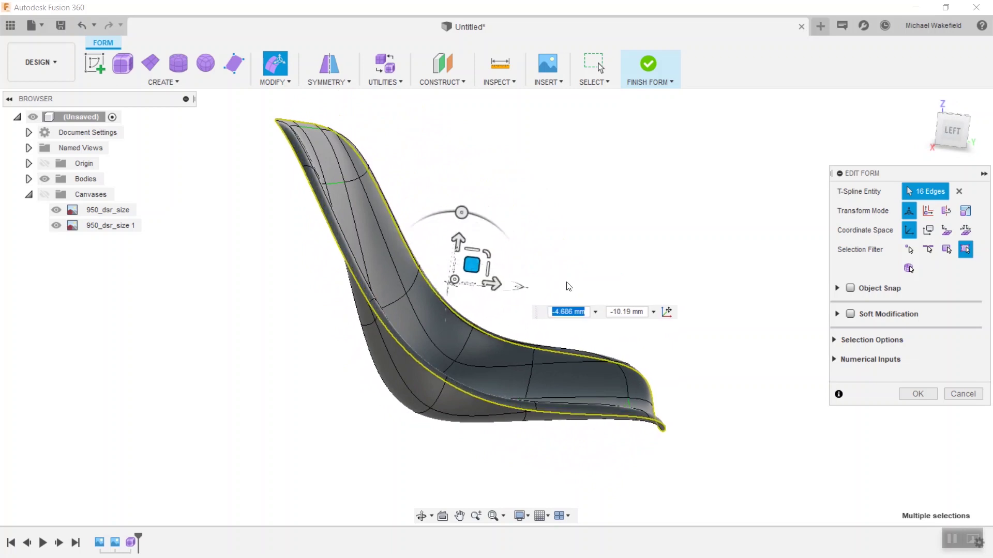
# Select the top row of backrest faces with its rim and reposition it slightly
pyautogui.keyDown('shift'); pyautogui.moveTo(566, 282); pyautogui.dragTo(594, 203, button='middle'); pyautogui.keyUp('shift')
pyautogui.scroll(-1, 593, 202)
pyautogui.scroll(-1, 658, 193)
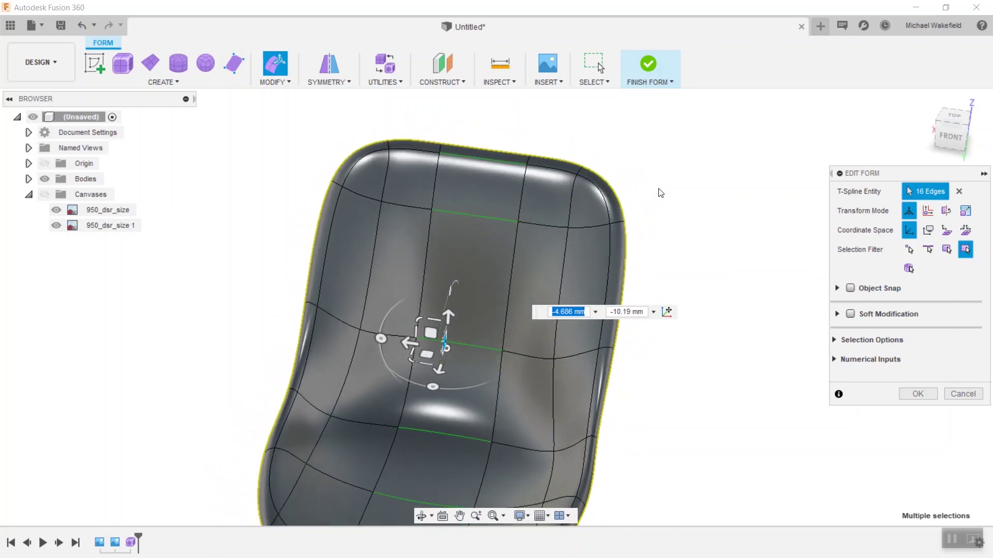
pyautogui.keyDown('shift'); pyautogui.moveTo(658, 193); pyautogui.dragTo(657, 218, button='middle'); pyautogui.keyUp('shift')
pyautogui.scroll(-3, 657, 219)
pyautogui.moveTo(656, 215); pyautogui.dragTo(473, 195)
pyautogui.moveTo(347, 169); pyautogui.dragTo(346, 168)
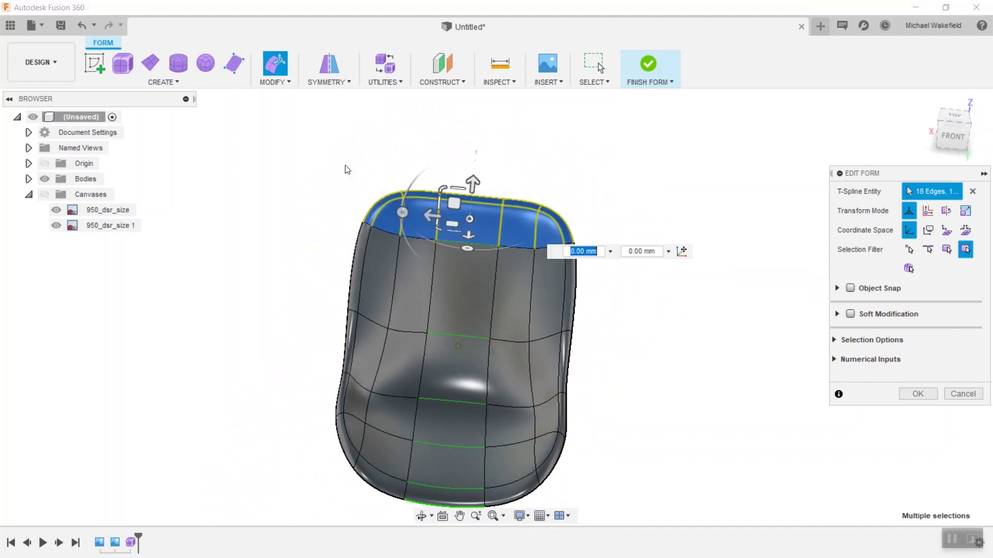
pyautogui.keyDown('shift'); pyautogui.moveTo(346, 169); pyautogui.dragTo(515, 187, button='middle'); pyautogui.keyUp('shift')
pyautogui.moveTo(413, 206); pyautogui.dragTo(420, 207)
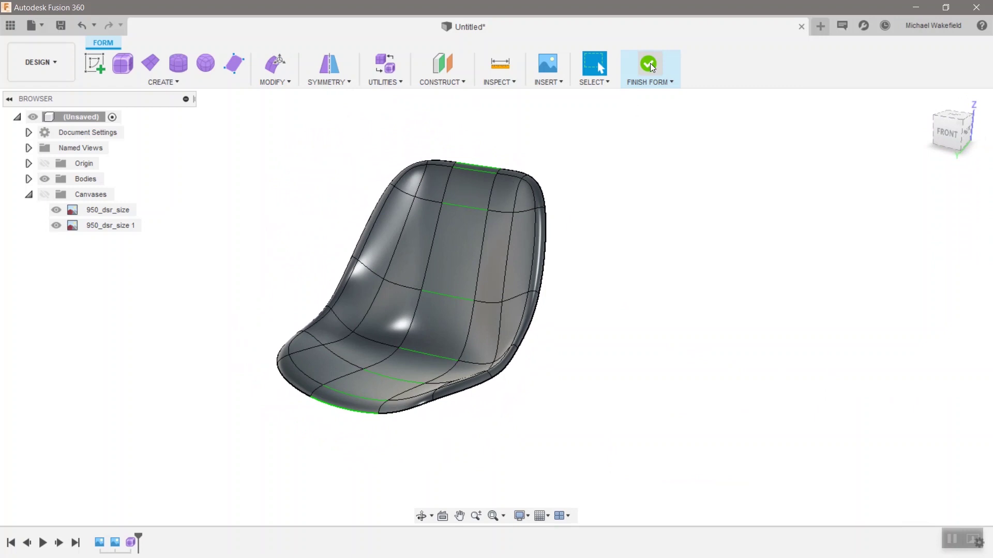
# Finish the form and thicken the shell surface by 7 mm to one side as a new body
pyautogui.click(650, 63)
pyautogui.keyDown('shift'); pyautogui.moveTo(363, 133); pyautogui.dragTo(264, 146, button='middle'); pyautogui.keyUp('shift')
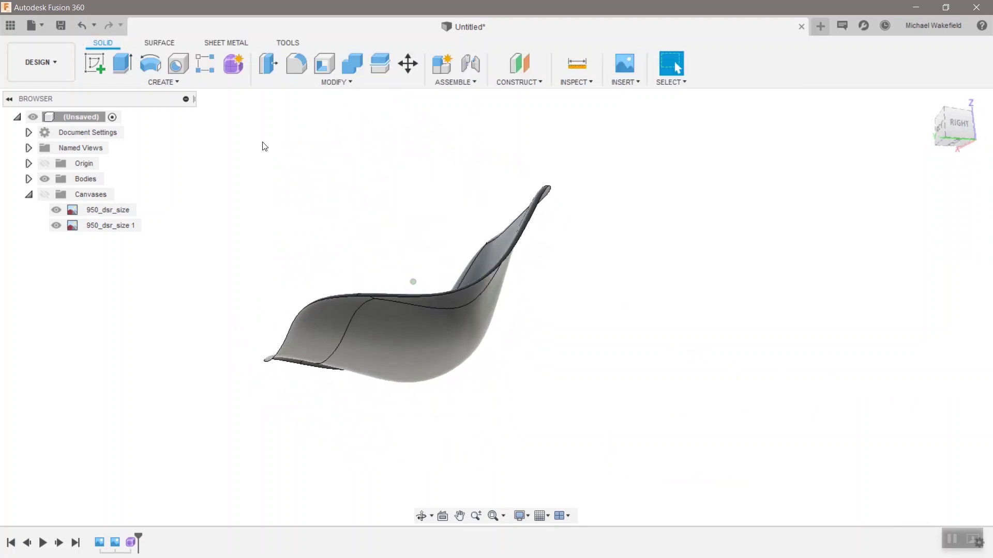
pyautogui.click(192, 83)
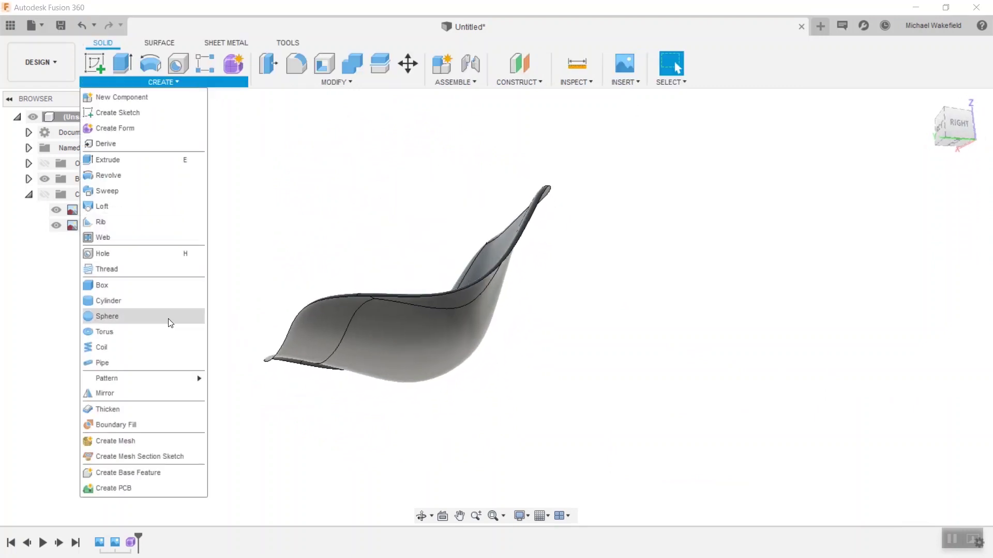
pyautogui.click(145, 408)
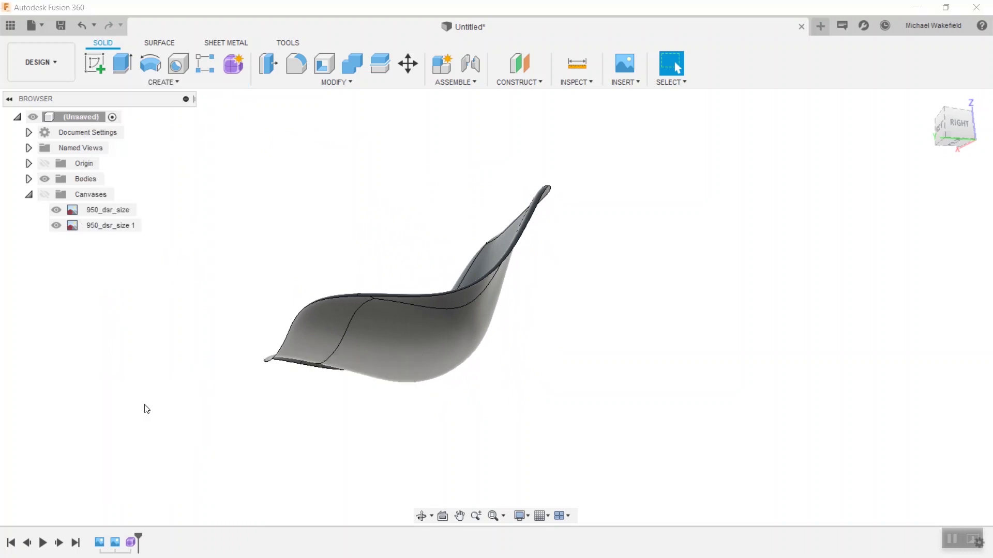
pyautogui.keyDown('shift'); pyautogui.moveTo(531, 403); pyautogui.dragTo(561, 394, button='middle'); pyautogui.keyUp('shift')
pyautogui.click(449, 361)
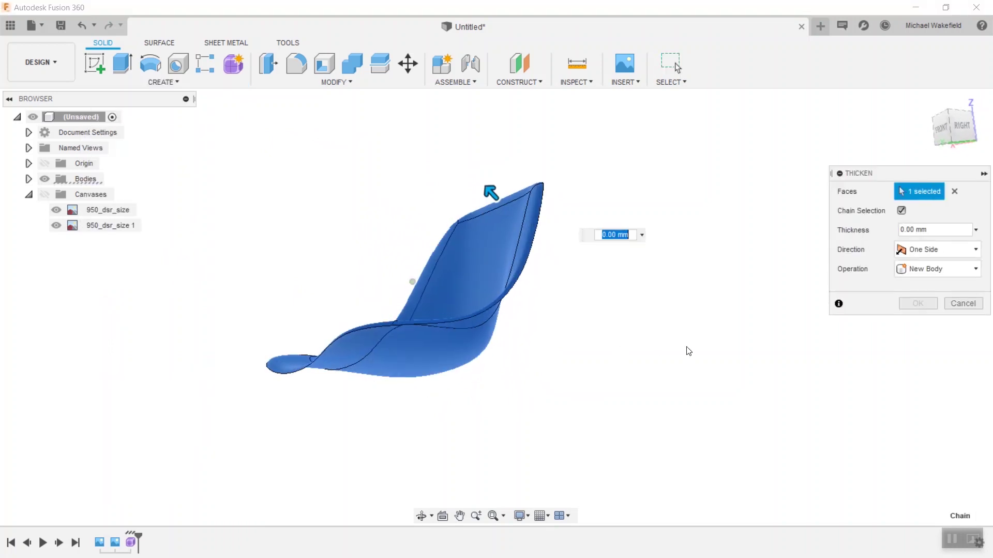
pyautogui.keyDown('shift'); pyautogui.moveTo(687, 350); pyautogui.dragTo(725, 315, button='middle'); pyautogui.keyUp('shift')
pyautogui.moveTo(461, 185); pyautogui.dragTo(476, 188)
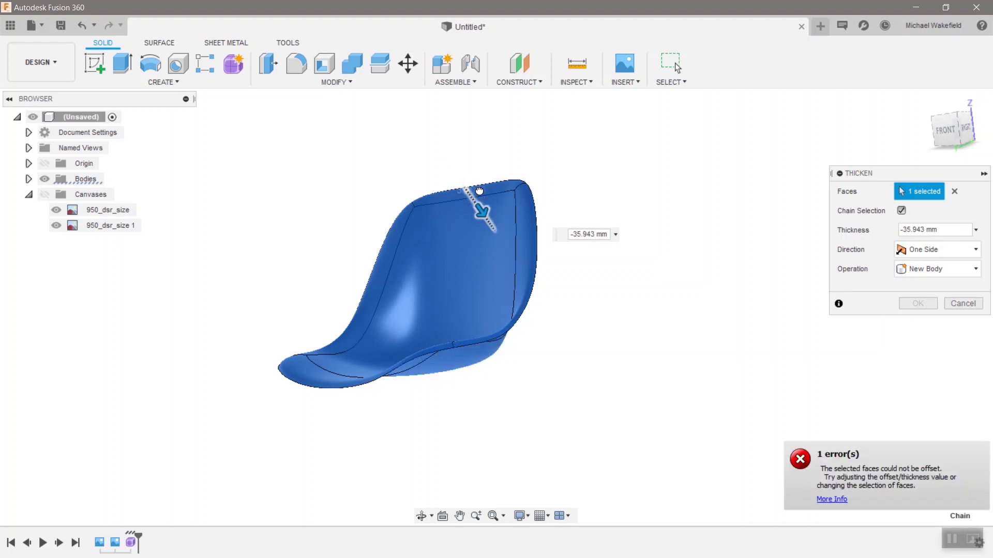
pyautogui.moveTo(480, 191); pyautogui.dragTo(481, 195)
pyautogui.write('7')
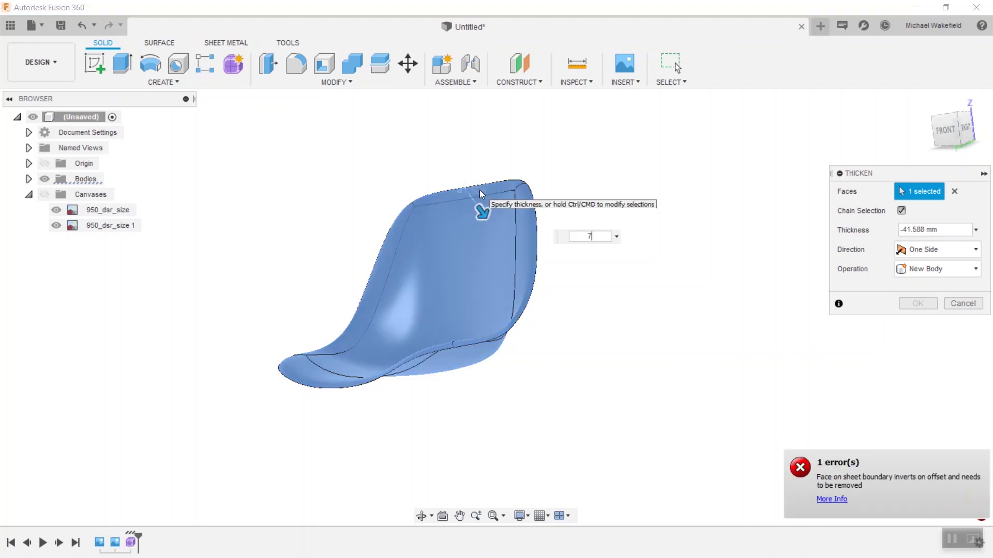
pyautogui.keyDown('shift'); pyautogui.moveTo(671, 285); pyautogui.dragTo(674, 288, button='middle'); pyautogui.keyUp('shift')
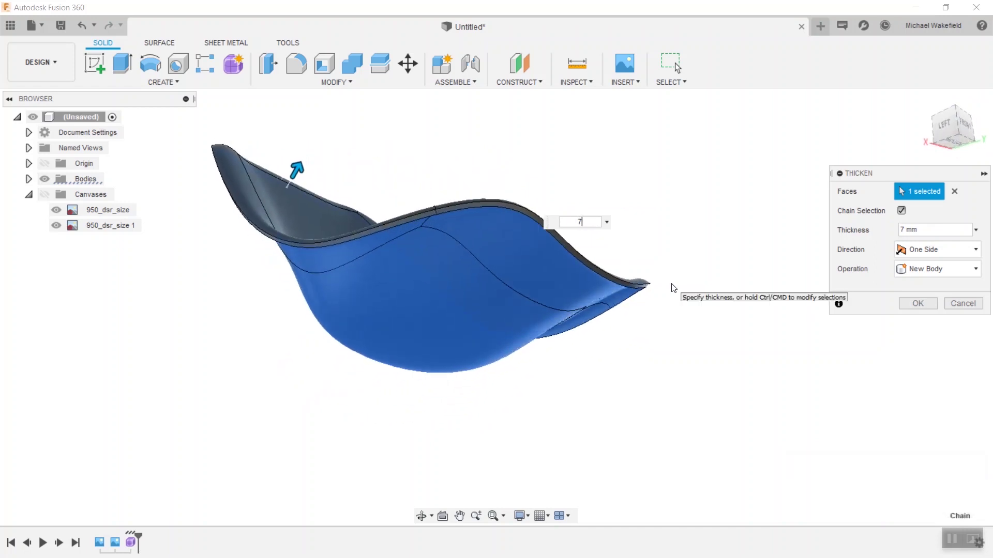
pyautogui.click(912, 304)
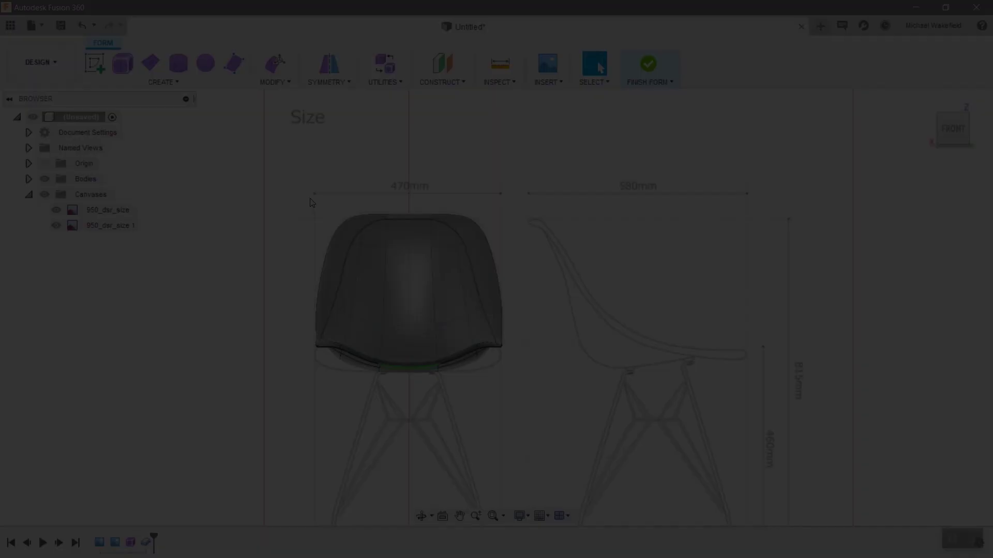
# Select the top row of backrest faces in the form and scale it horizontally by 0.723
pyautogui.moveTo(296, 199); pyautogui.dragTo(530, 260)
pyautogui.rightClick(483, 189)
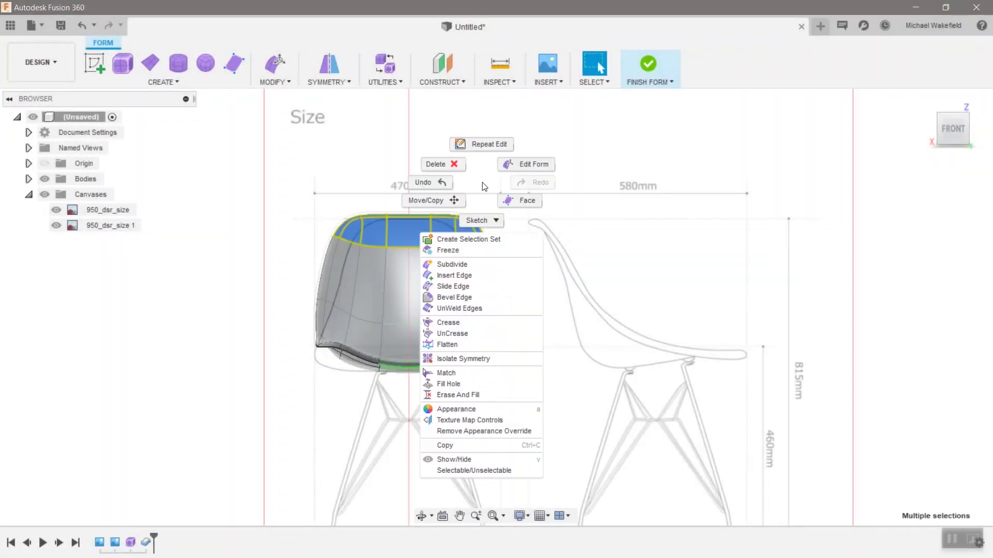
pyautogui.click(524, 166)
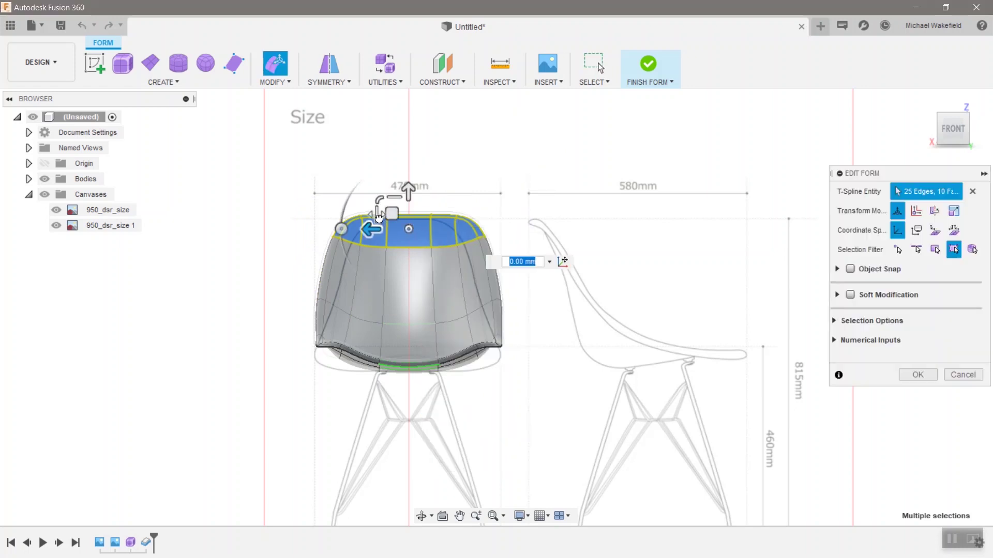
pyautogui.moveTo(380, 218); pyautogui.dragTo(389, 217)
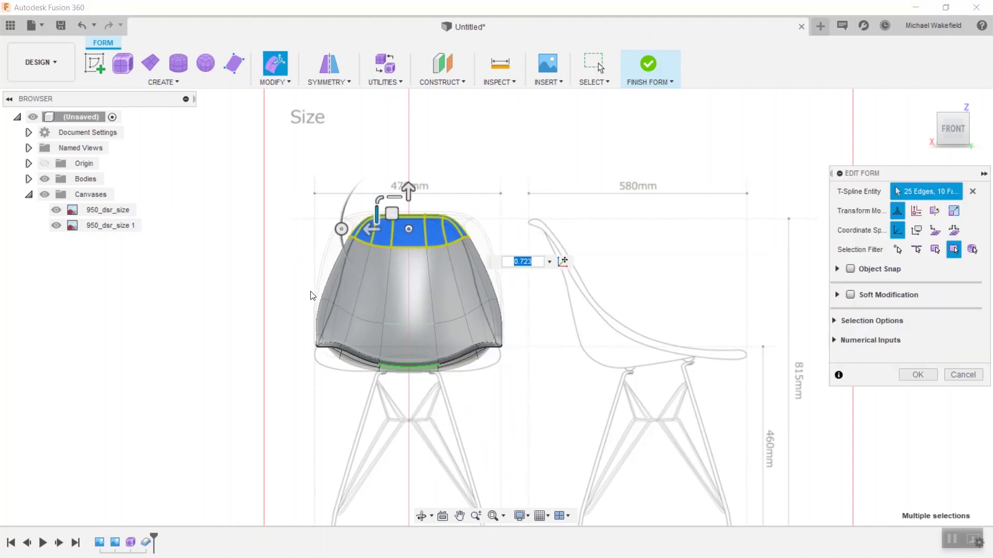
# Narrow the edge loop across the lower backrest by moving it about -54 mm sideways and -6.5 mm vertically
pyautogui.moveTo(309, 290); pyautogui.dragTo(442, 313)
pyautogui.moveTo(529, 336); pyautogui.dragTo(520, 332)
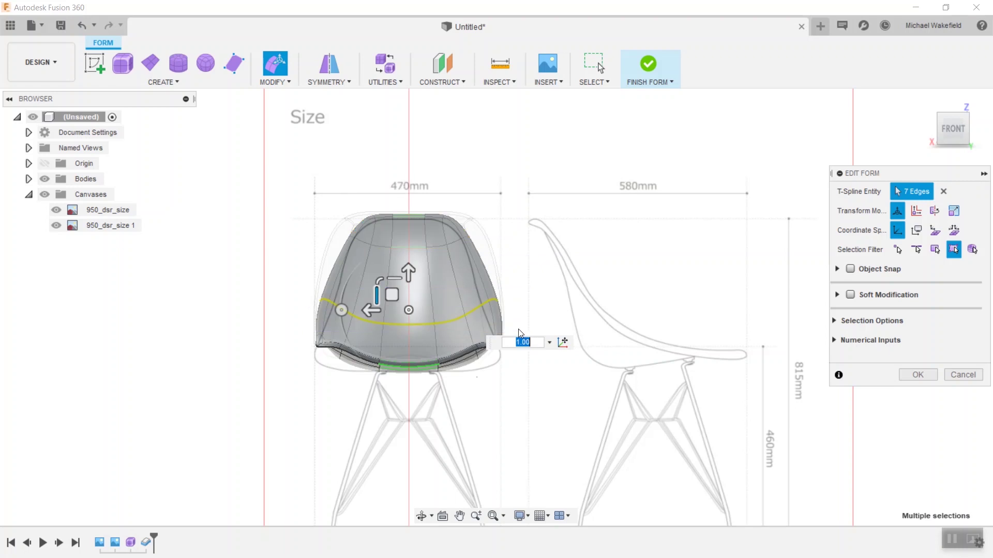
pyautogui.moveTo(374, 293); pyautogui.dragTo(386, 298)
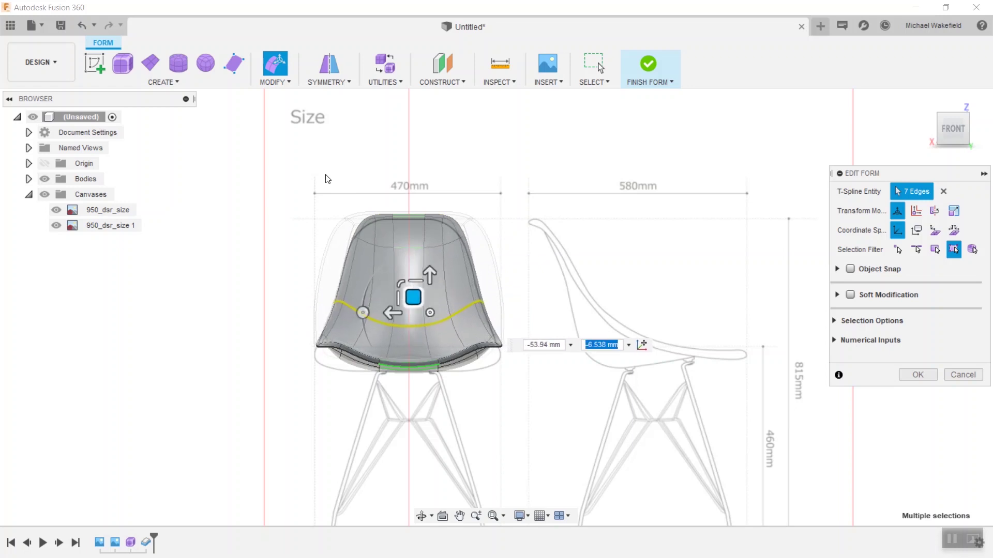
# Select the top row of backrest faces again
pyautogui.moveTo(329, 183); pyautogui.dragTo(445, 238)
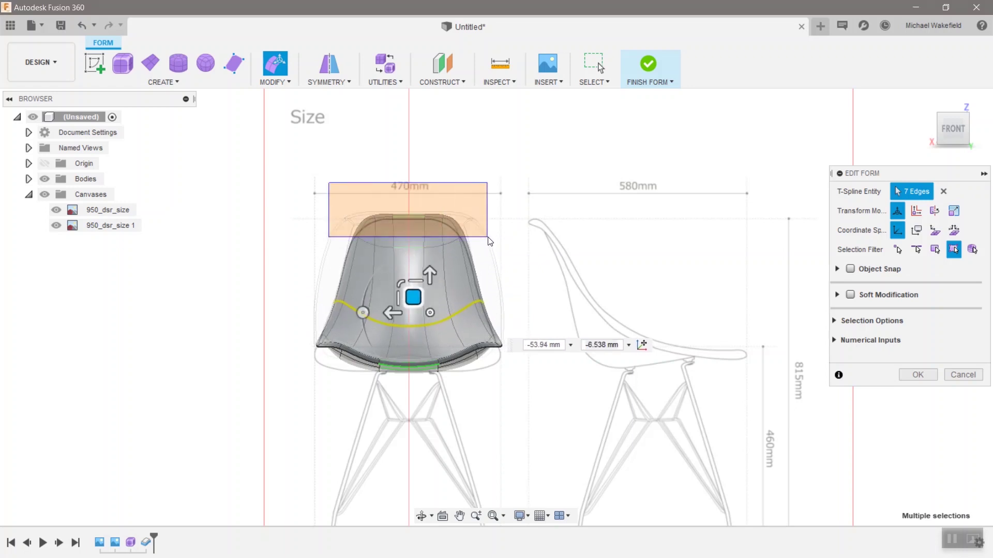